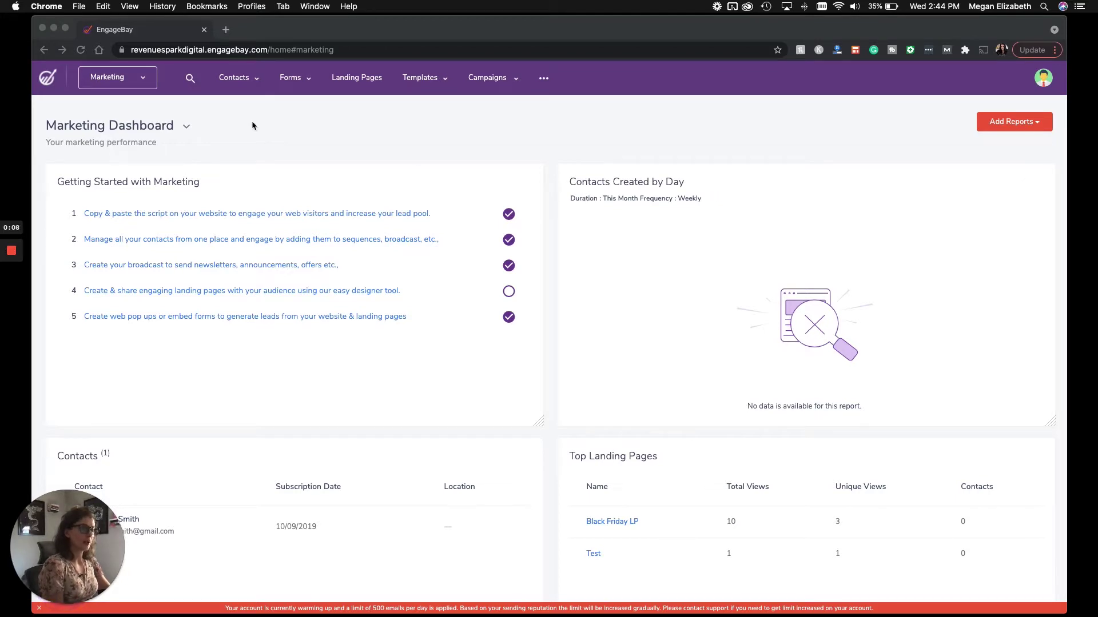
Peek at the Marketing workspace switcher without switching, then go to the Landing Pages list.
{"action": "left_click", "coordinate": [120, 82]}
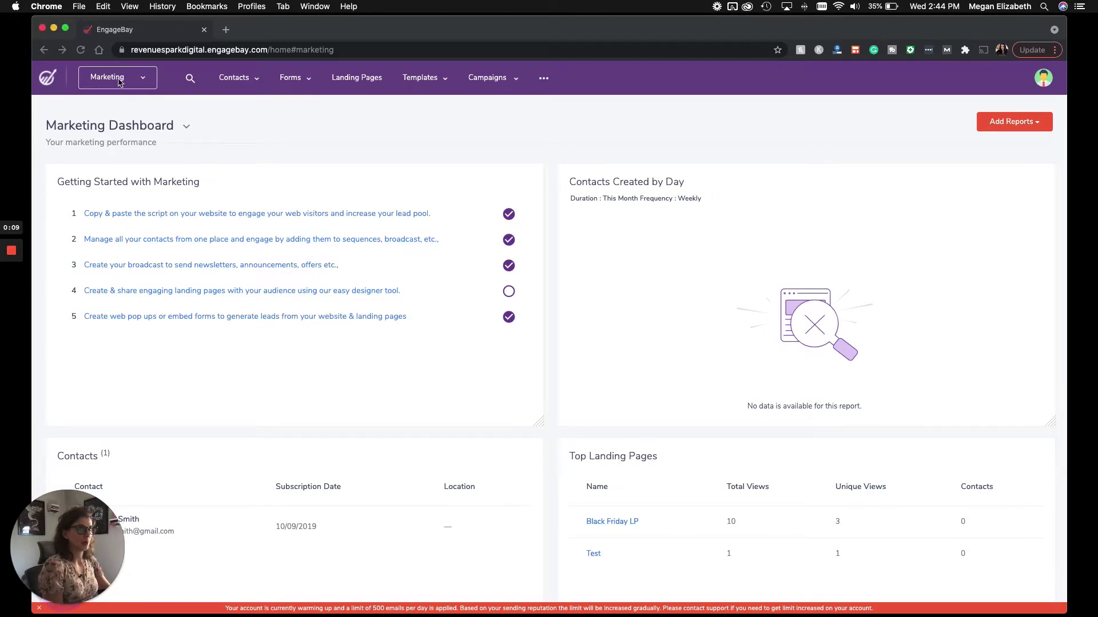
{"action": "left_click", "coordinate": [119, 82]}
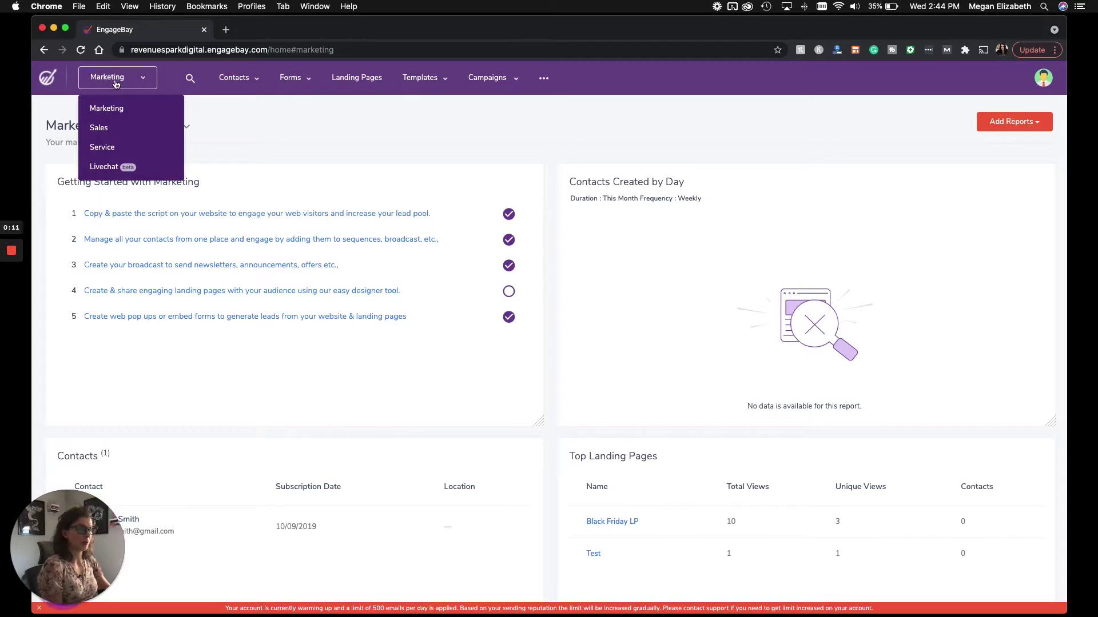
{"action": "left_click", "coordinate": [400, 136]}
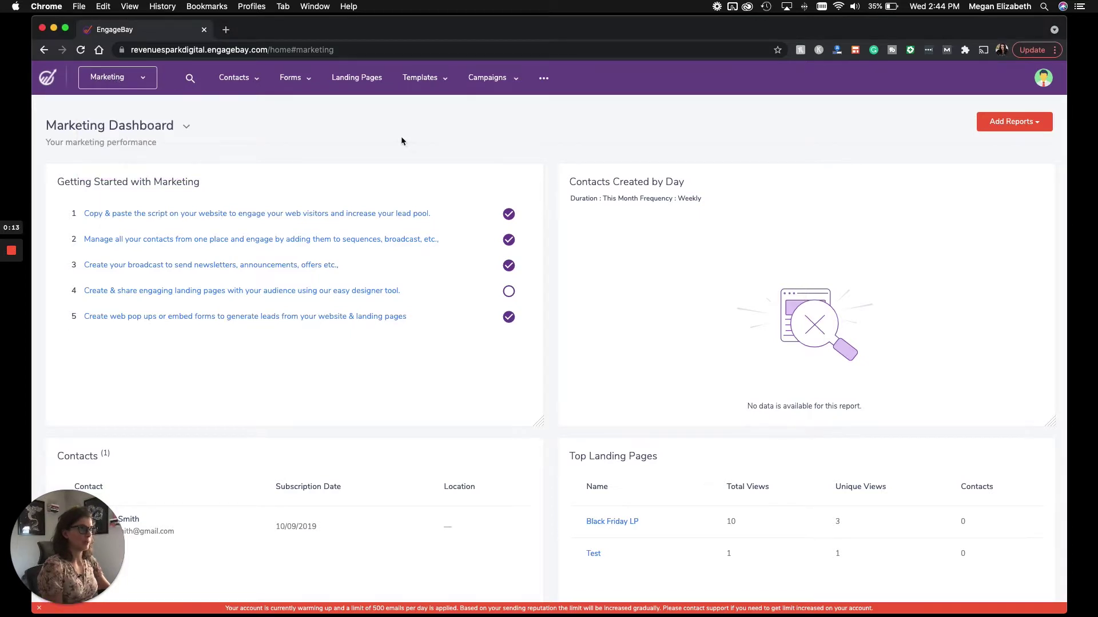
{"action": "left_click", "coordinate": [361, 86]}
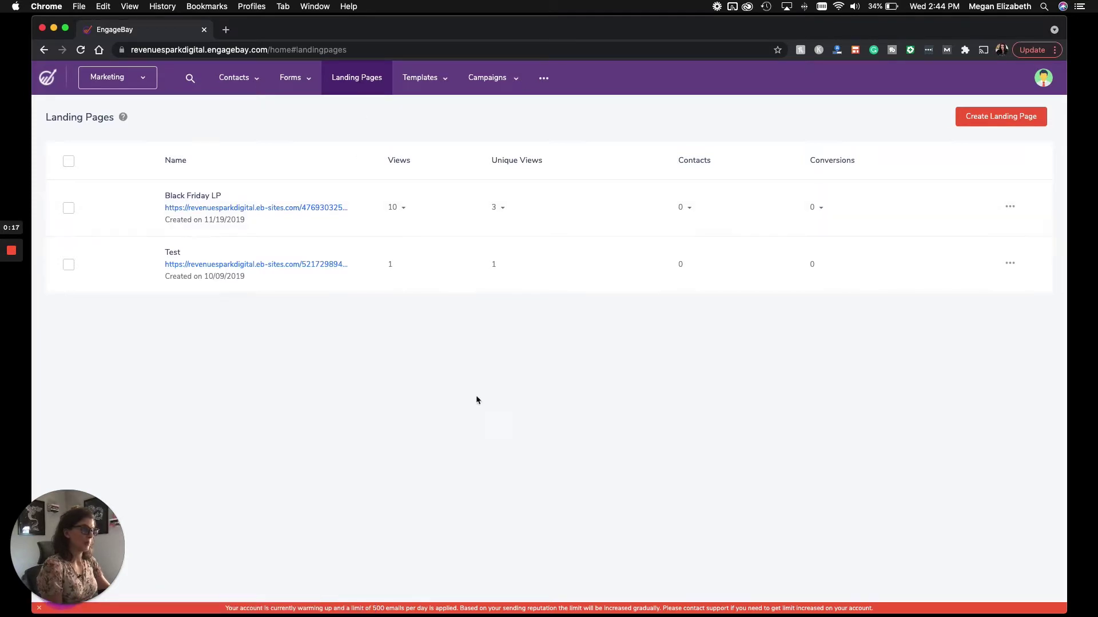
Start a new landing page and browse the Themes templates, briefly viewing the Code your own tab.
{"action": "left_click", "coordinate": [1007, 120]}
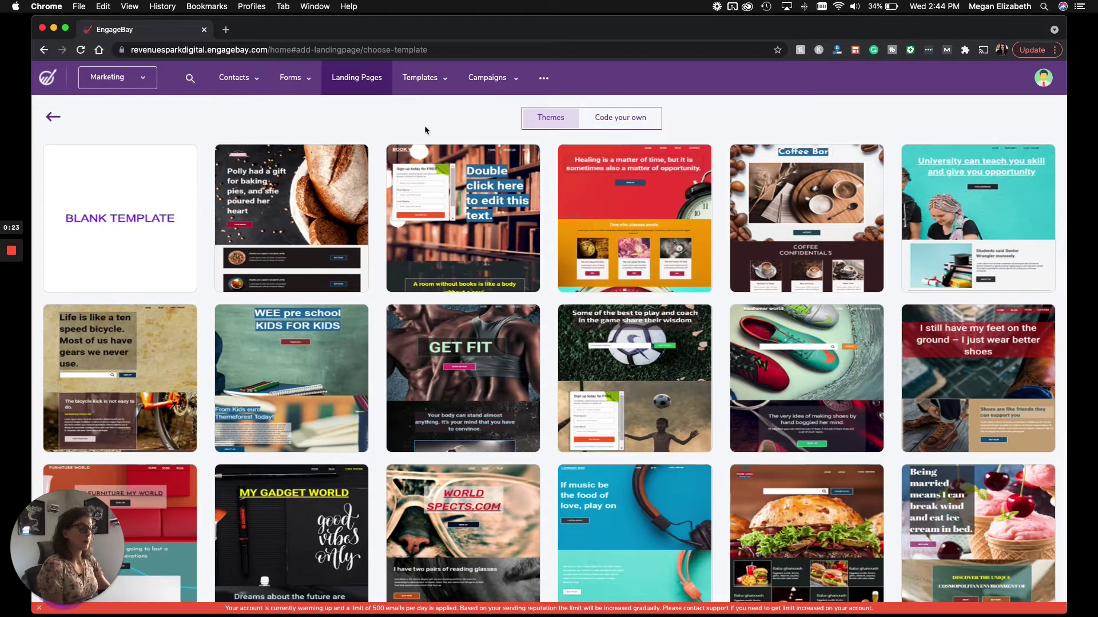
{"action": "mouse_move", "coordinate": [100, 220]}
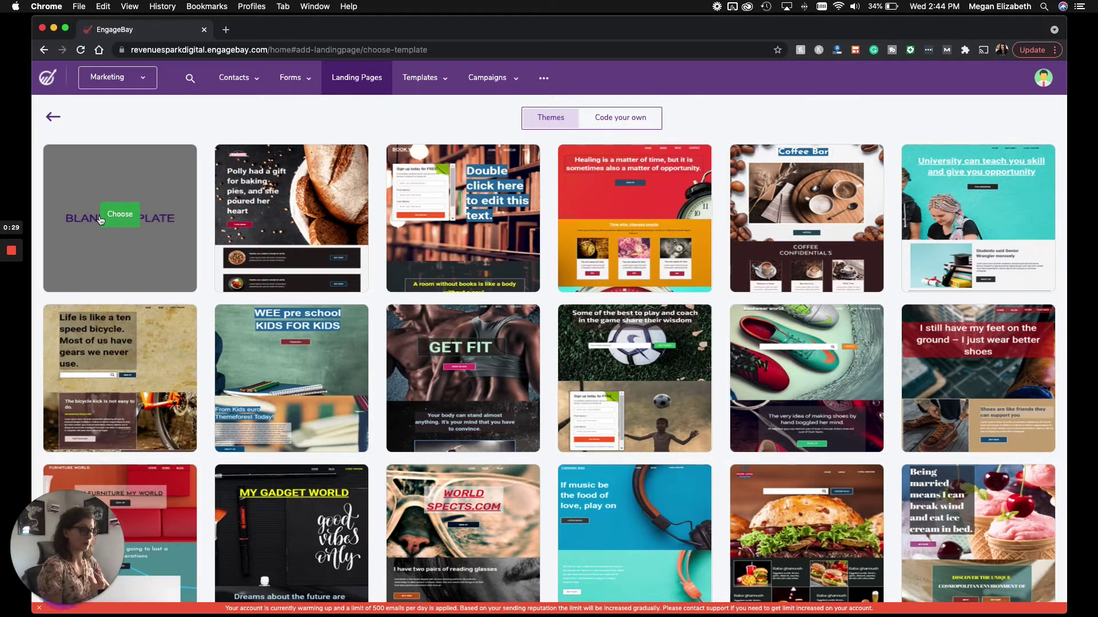
{"action": "mouse_move", "coordinate": [241, 162]}
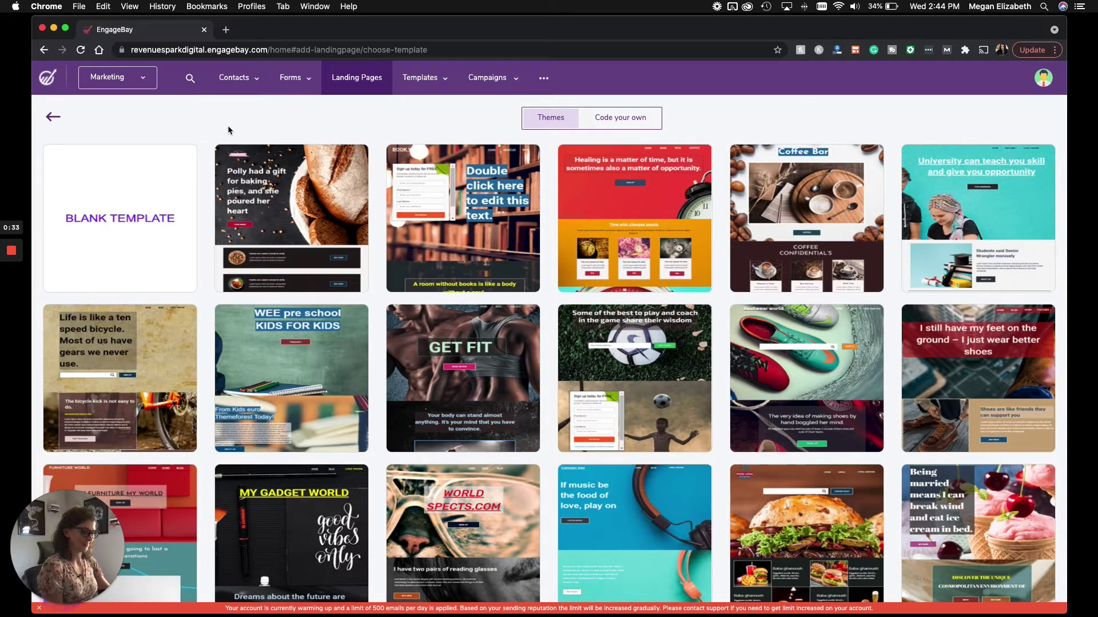
{"action": "scroll", "coordinate": [494, 251], "scroll_direction": "down", "scroll_amount": 5}
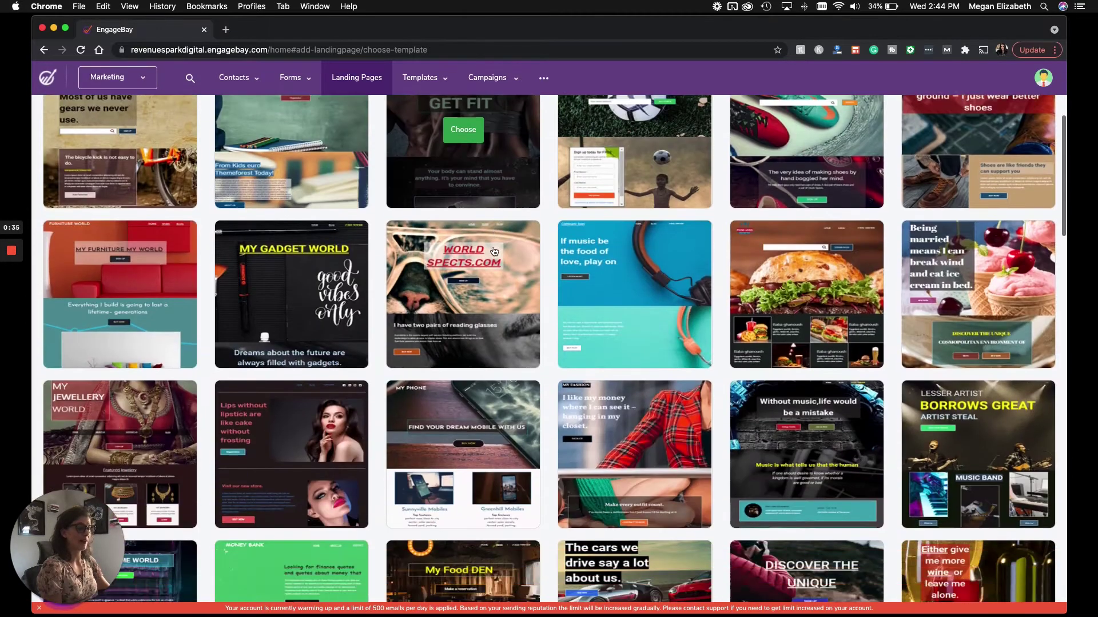
{"action": "scroll", "coordinate": [494, 252], "scroll_direction": "down", "scroll_amount": 6}
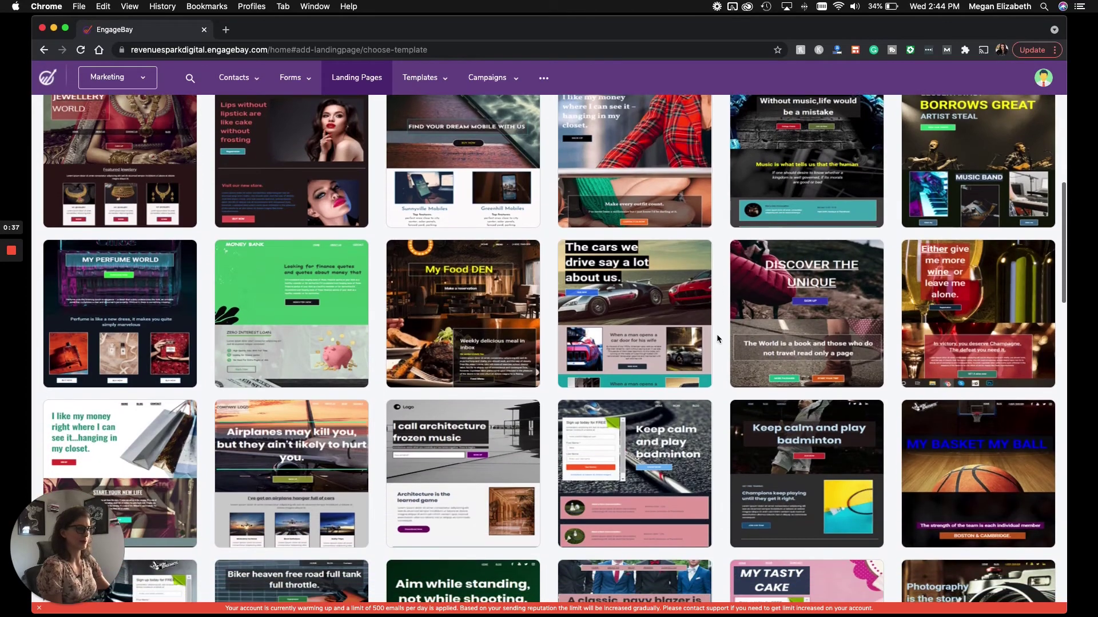
{"action": "scroll", "coordinate": [716, 334], "scroll_direction": "up", "scroll_amount": 15}
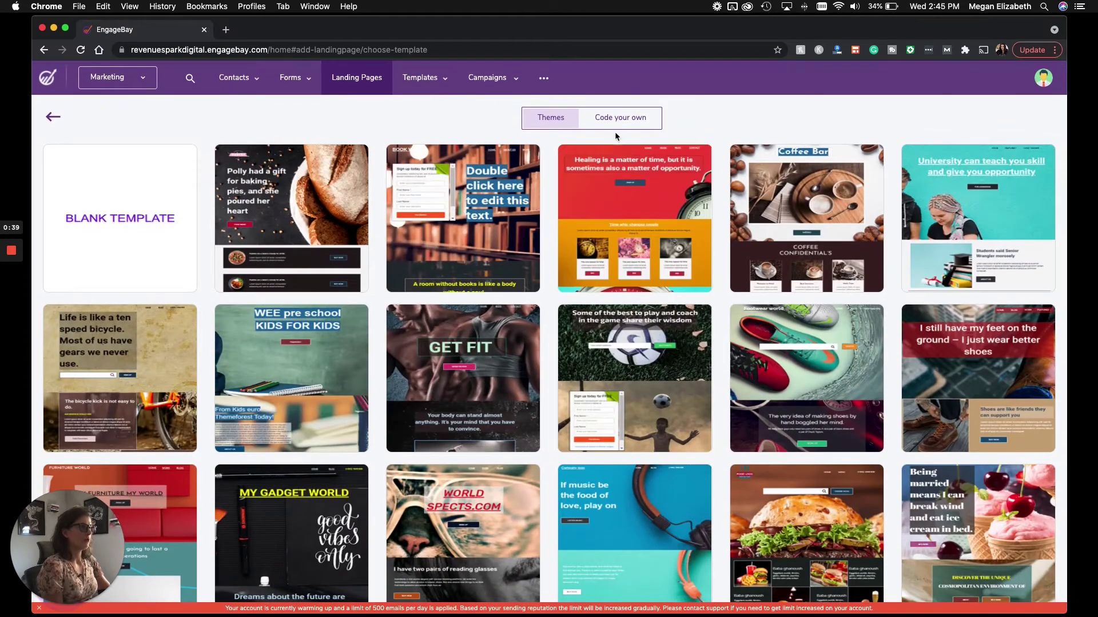
{"action": "left_click", "coordinate": [615, 126]}
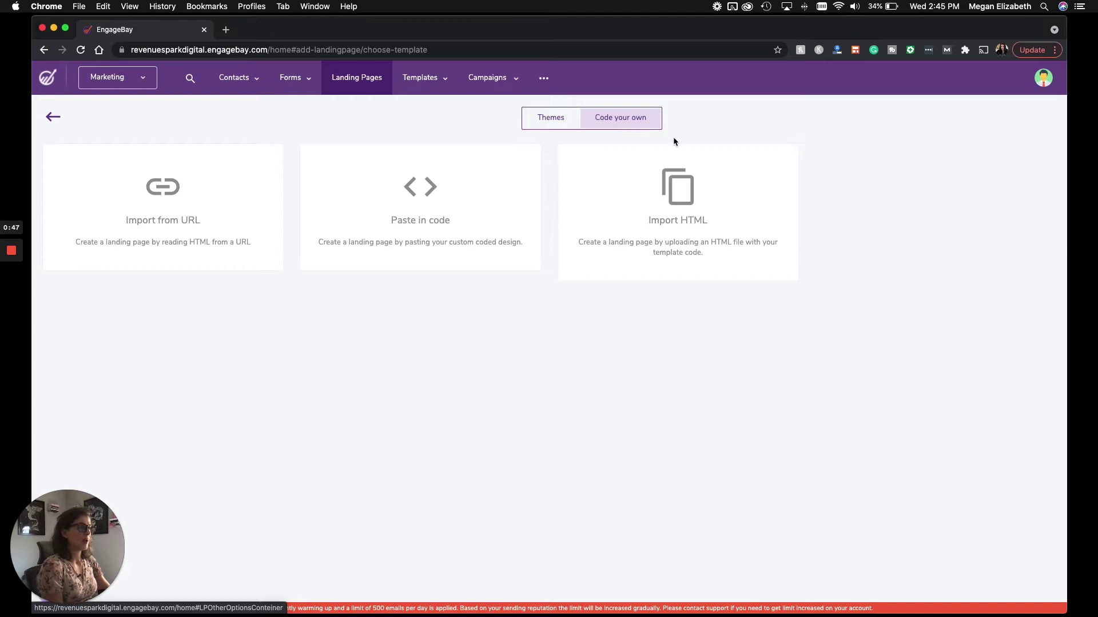
{"action": "left_click", "coordinate": [545, 121]}
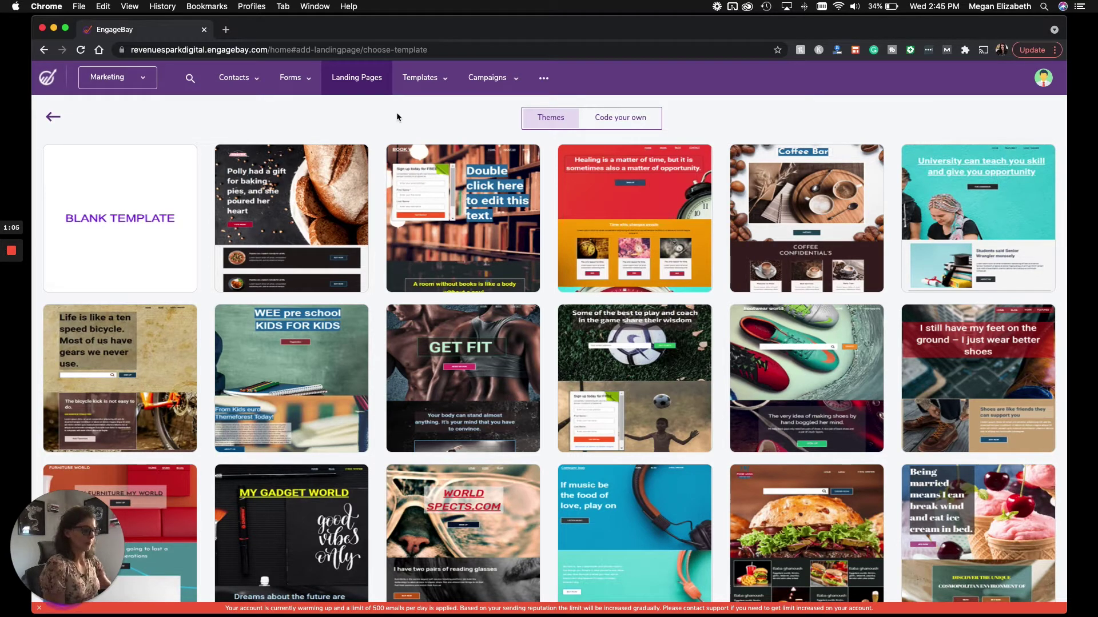
{"action": "mouse_move", "coordinate": [470, 375]}
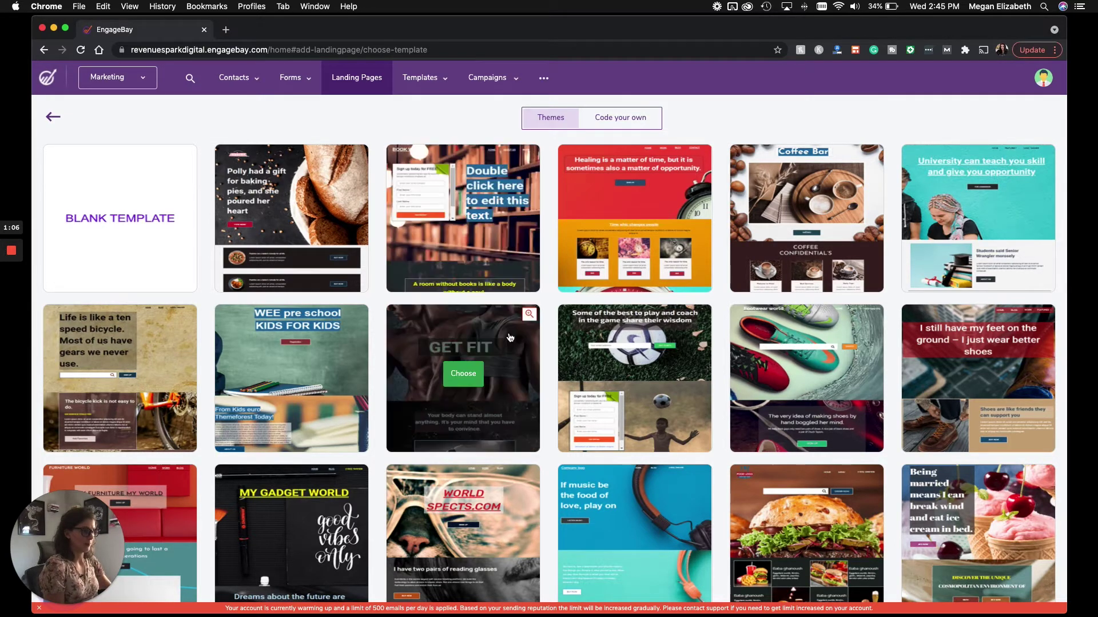
Choose the GET FIT template and scroll its canvas down to the $9.99–$29.99 pricing cards.
{"action": "left_click", "coordinate": [461, 379]}
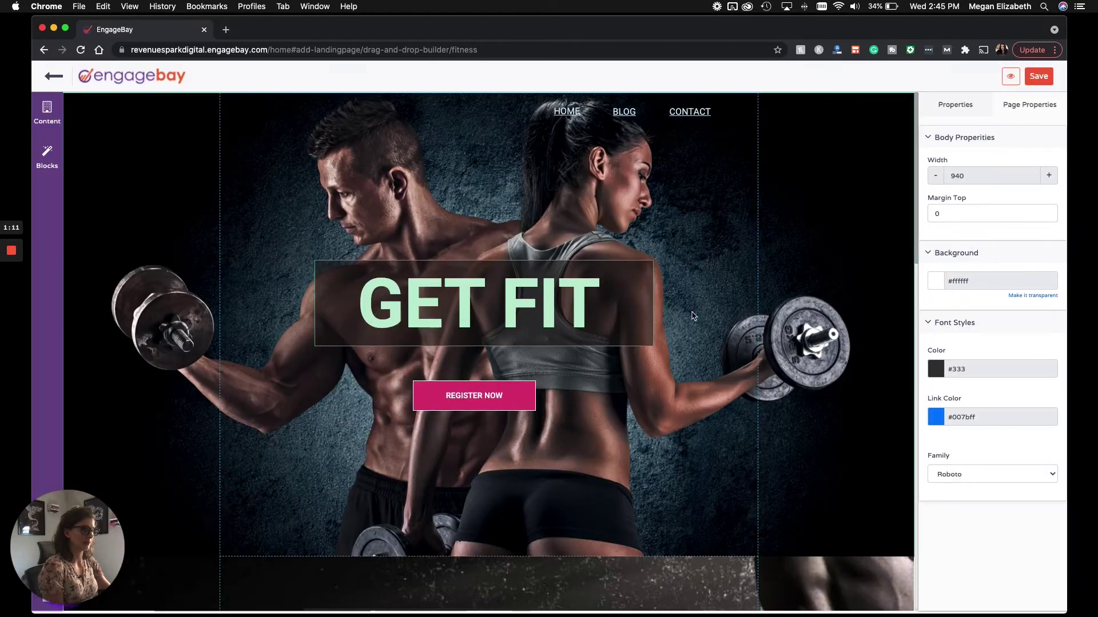
{"action": "scroll", "coordinate": [789, 235], "scroll_direction": "down", "scroll_amount": 3}
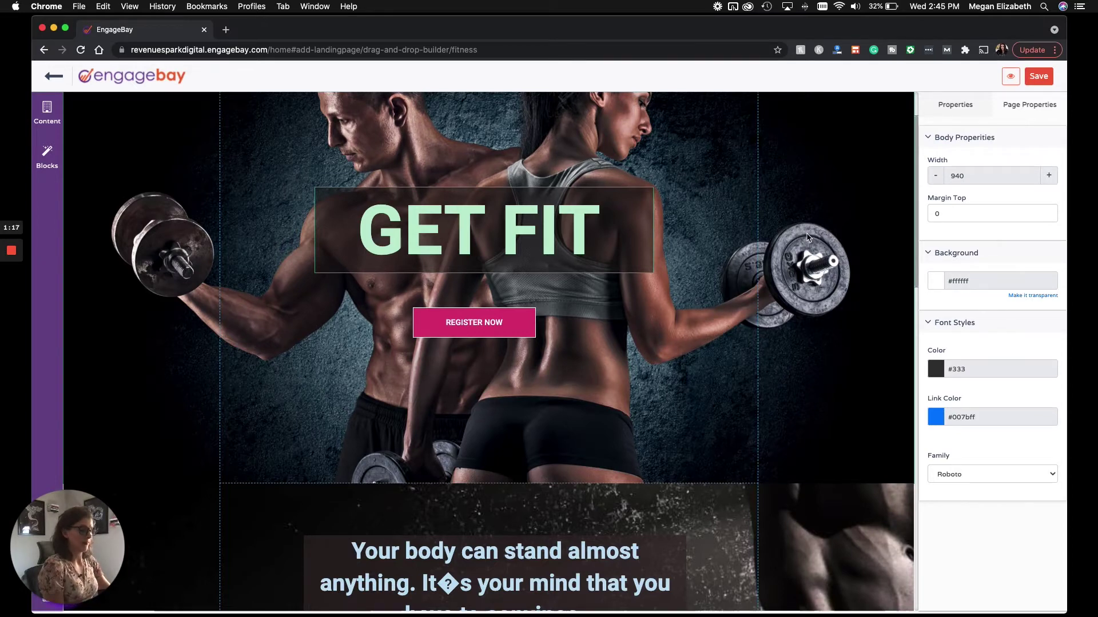
{"action": "scroll", "coordinate": [807, 237], "scroll_direction": "down", "scroll_amount": 8}
{"action": "scroll", "coordinate": [808, 237], "scroll_direction": "down", "scroll_amount": 8}
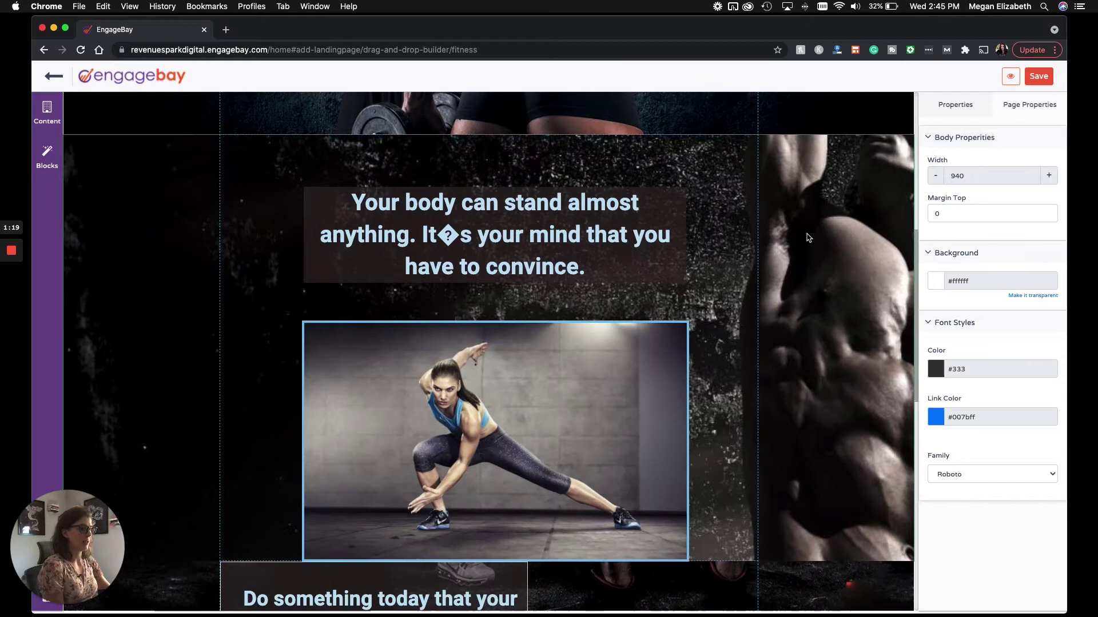
{"action": "scroll", "coordinate": [821, 239], "scroll_direction": "up", "scroll_amount": 4}
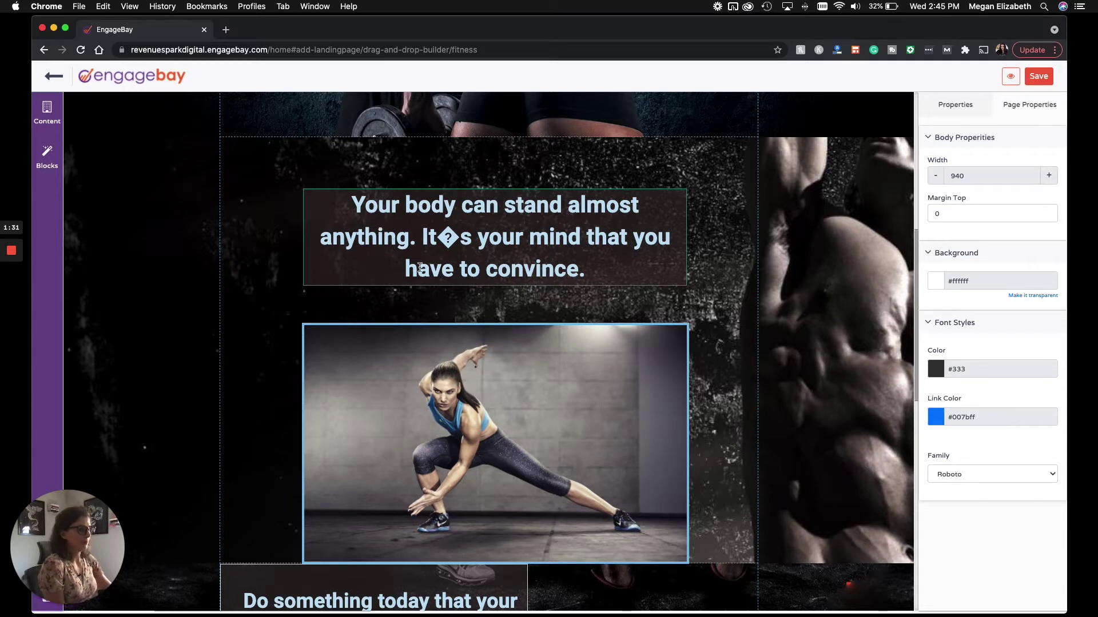
{"action": "left_click", "coordinate": [520, 400]}
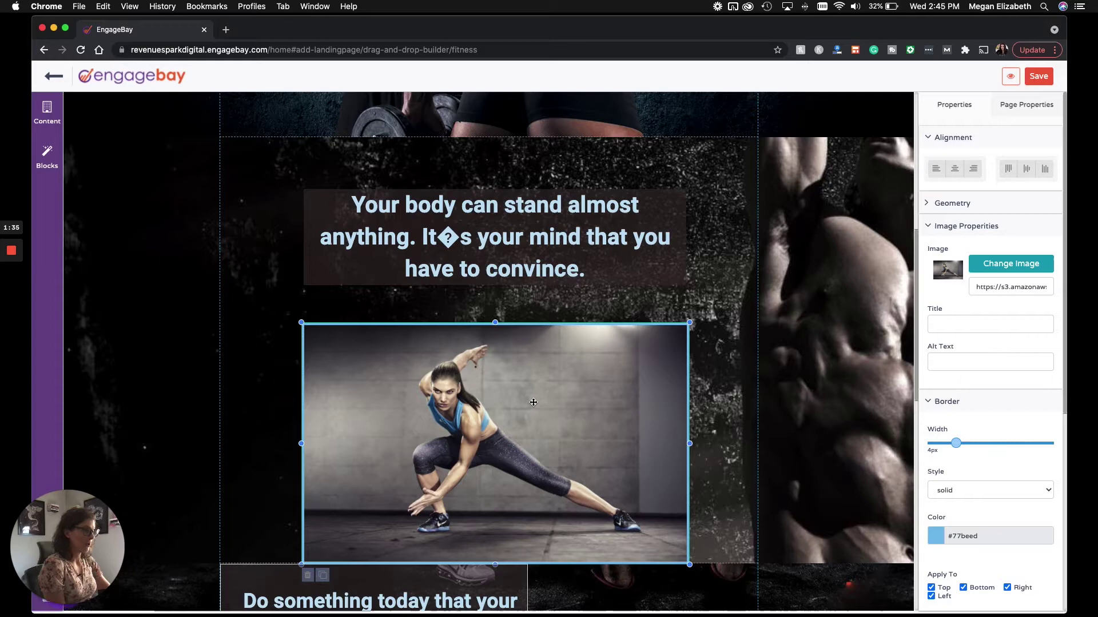
{"action": "scroll", "coordinate": [559, 400], "scroll_direction": "down", "scroll_amount": 4}
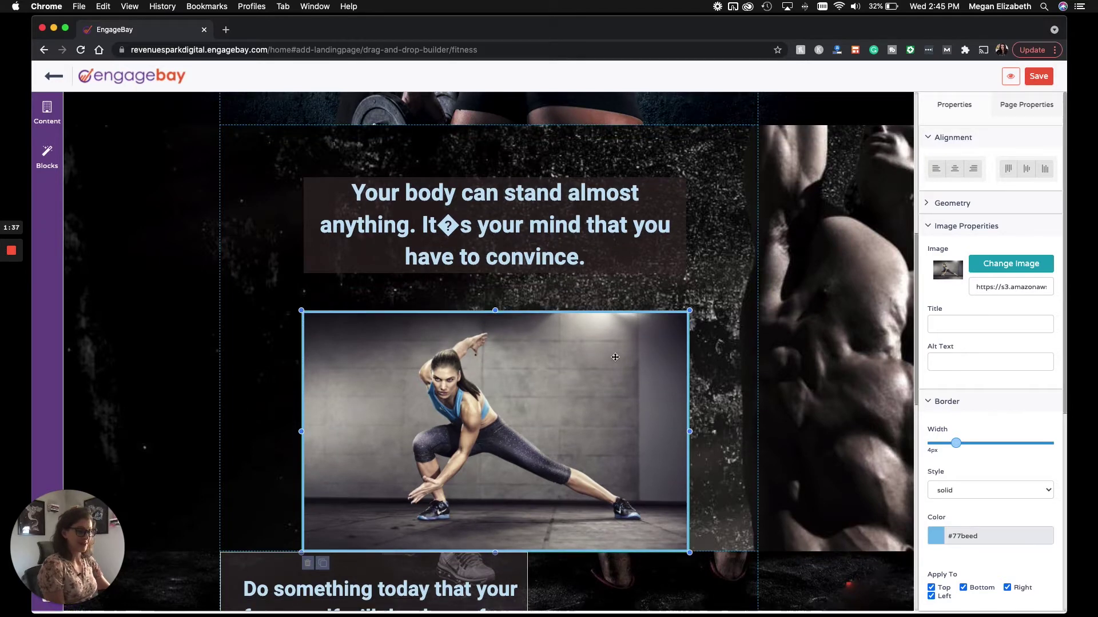
{"action": "scroll", "coordinate": [741, 354], "scroll_direction": "down", "scroll_amount": 3}
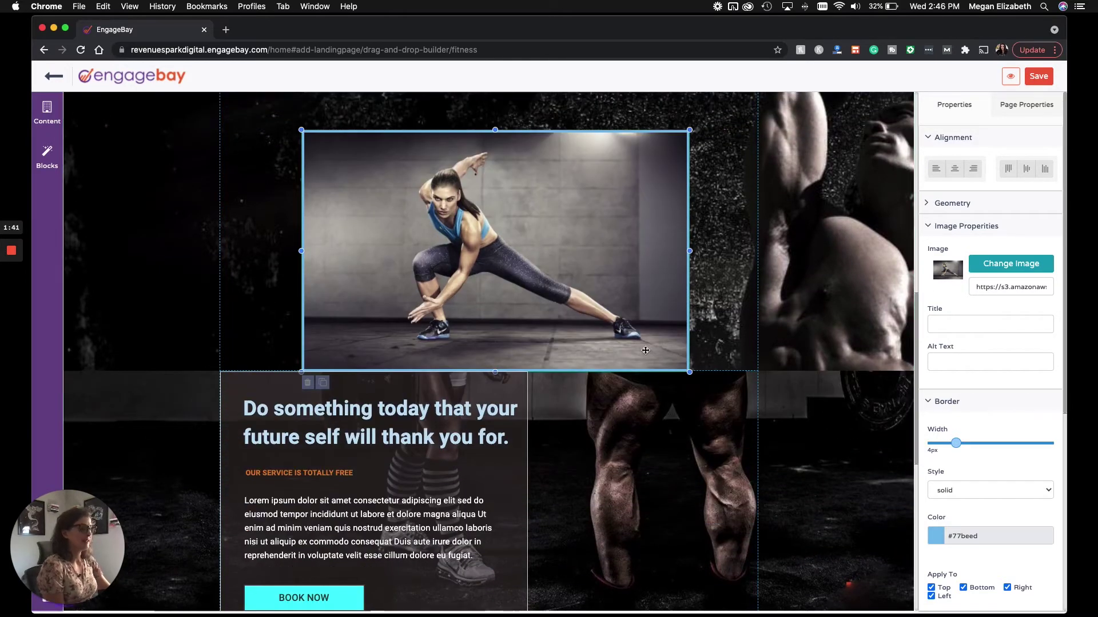
{"action": "scroll", "coordinate": [645, 348], "scroll_direction": "down", "scroll_amount": 15}
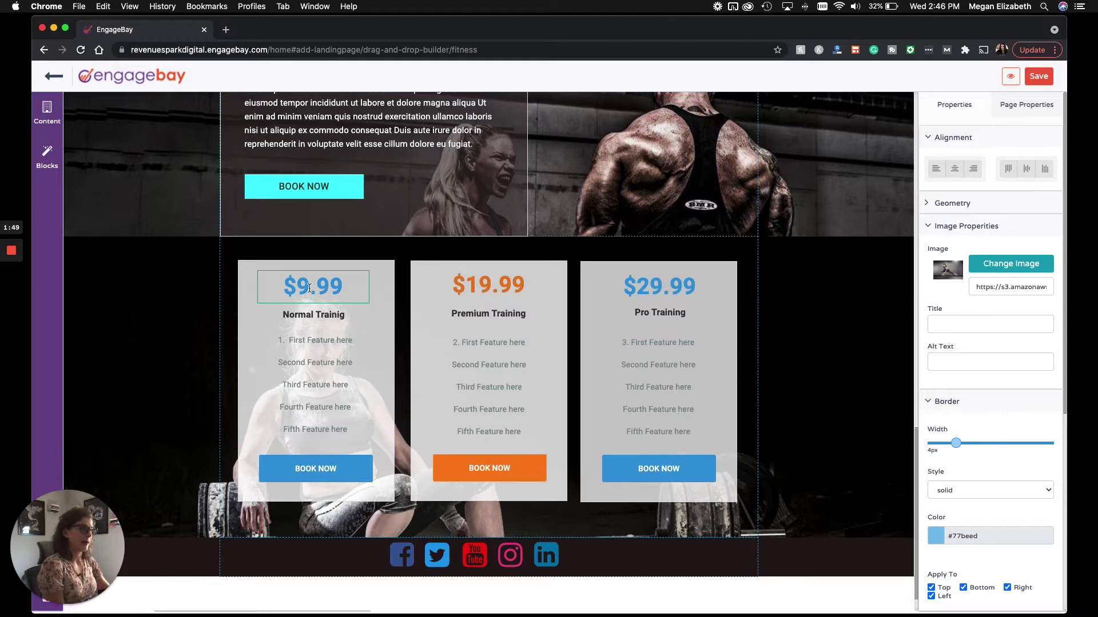
Change the three card prices from $9.99, $19.99 and $29.99 to FREE, $10/m and $19/m.
{"action": "left_click", "coordinate": [342, 292]}
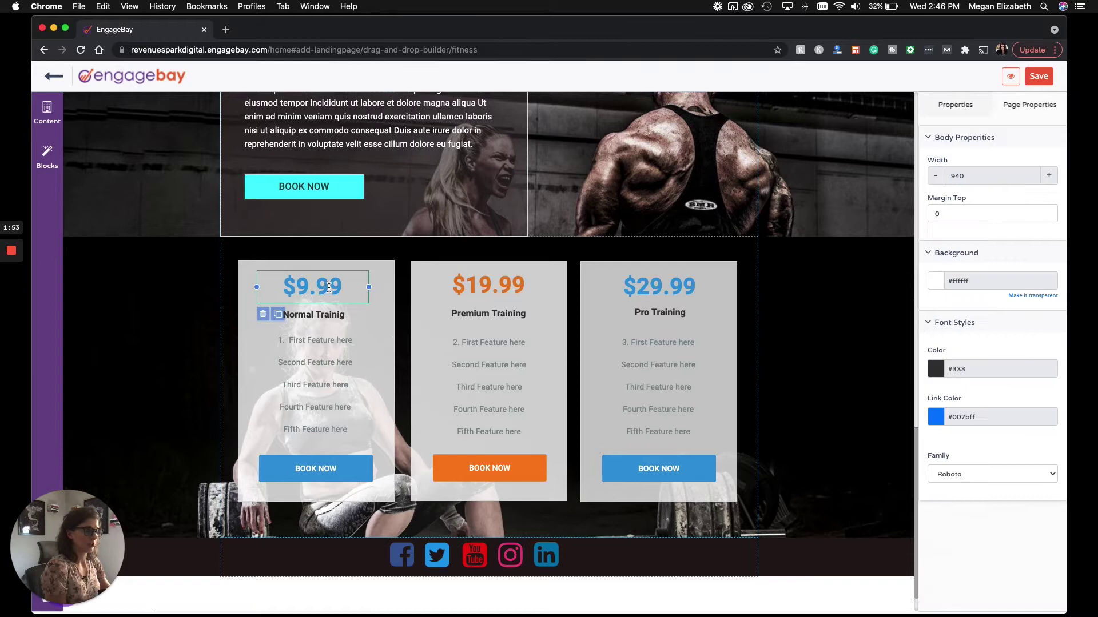
{"action": "left_click", "coordinate": [342, 287]}
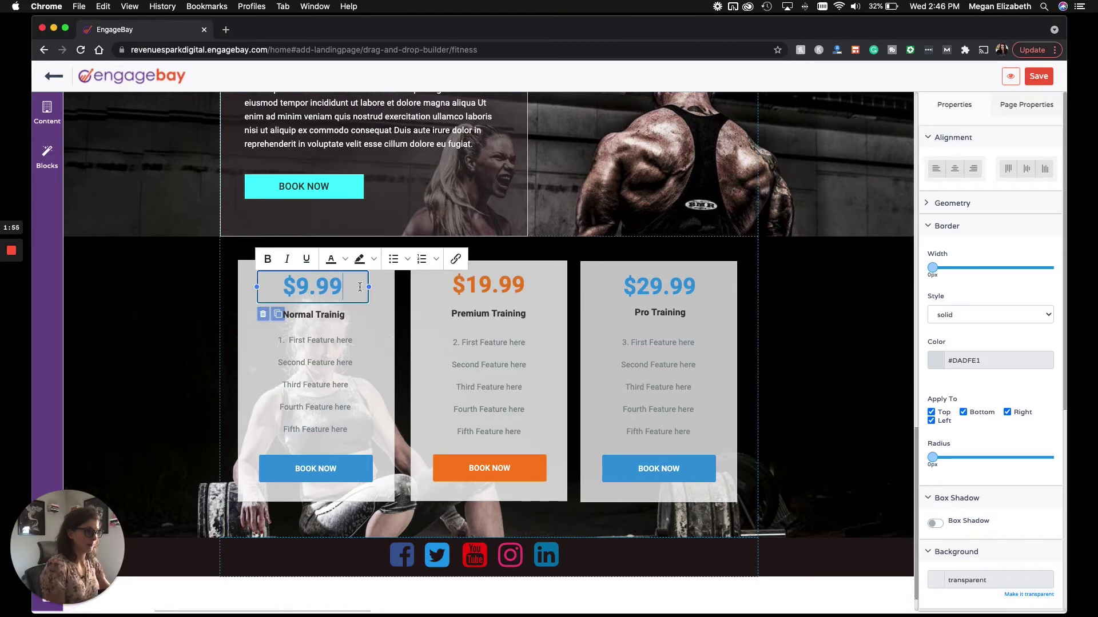
{"action": "key", "text": "BackSpace"}
{"action": "key", "text": "BackSpace"}
{"action": "key", "text": "BackSpace"}
{"action": "key", "text": "BackSpace"}
{"action": "key", "text": "BackSpace"}
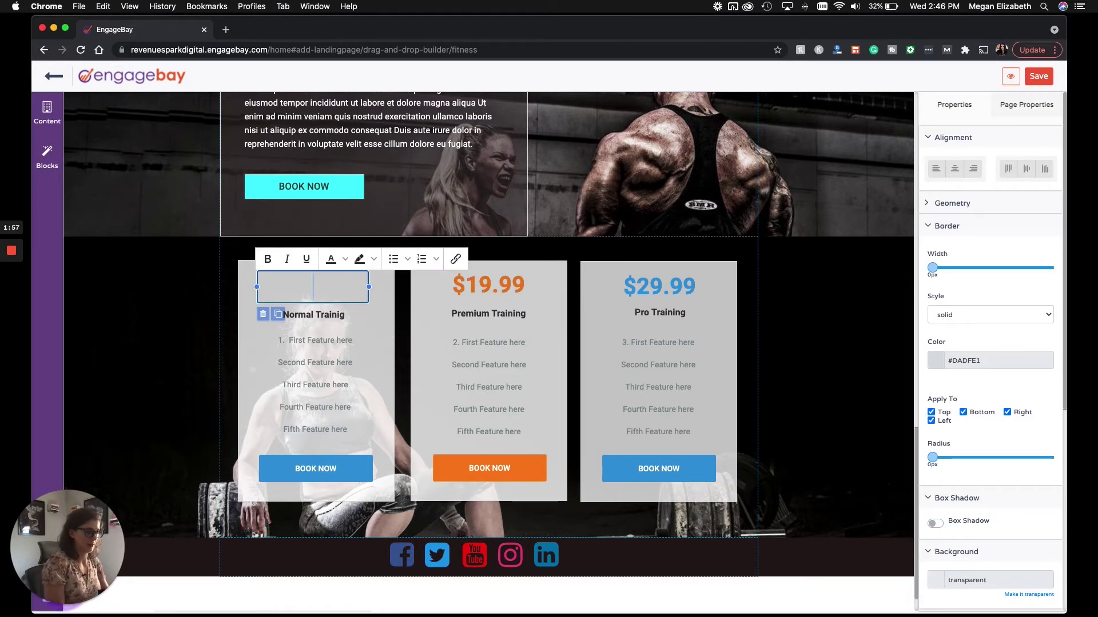
{"action": "type", "text": "FREE"}
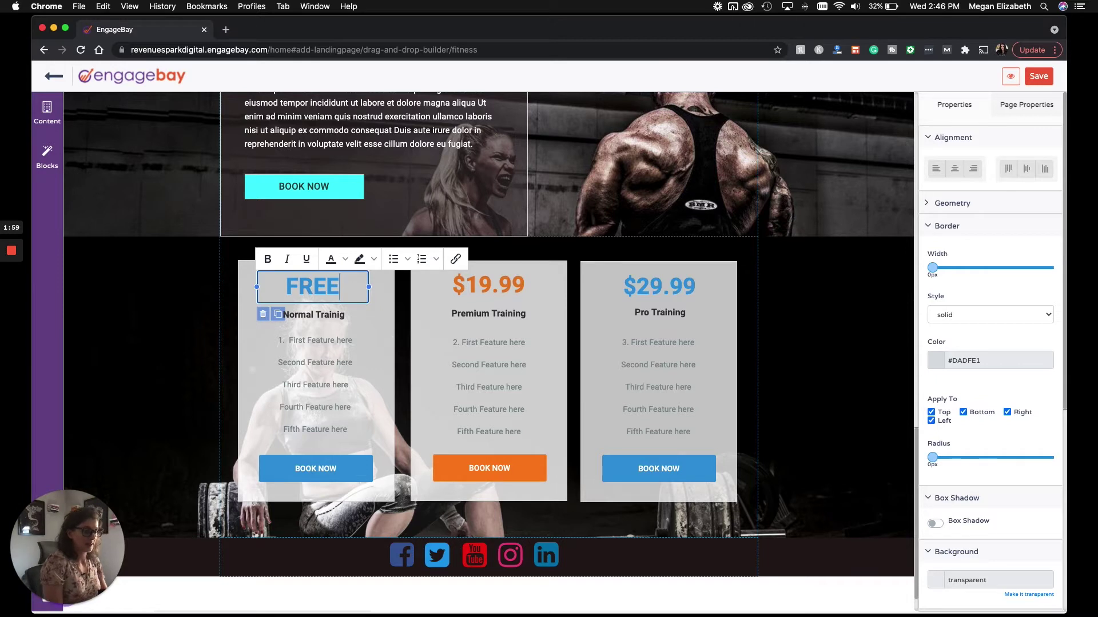
{"action": "left_click", "coordinate": [525, 288]}
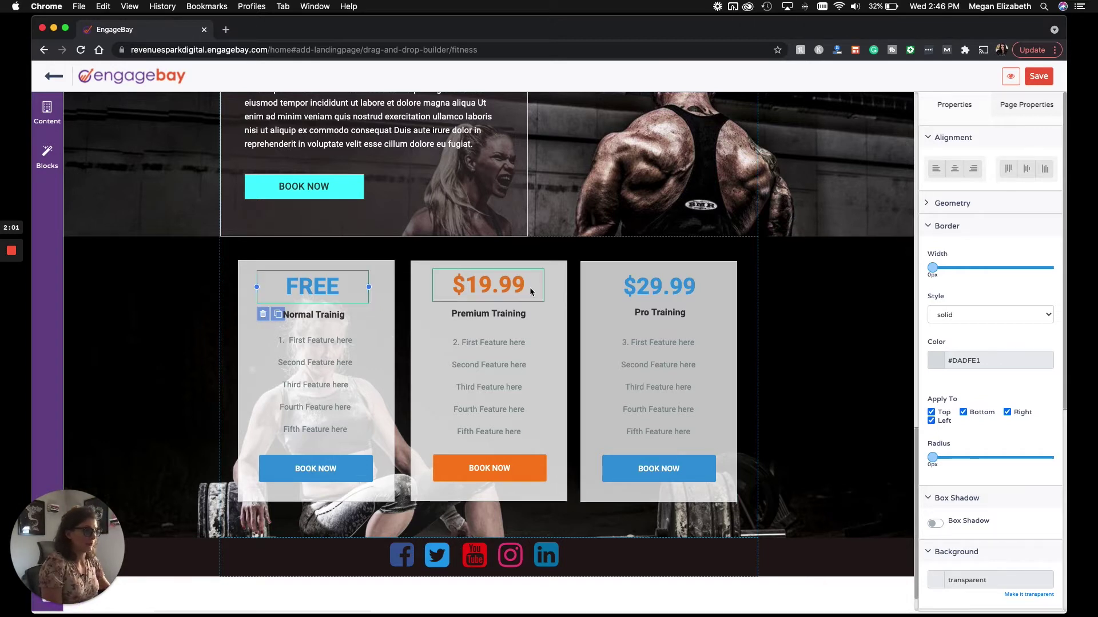
{"action": "left_click", "coordinate": [523, 287]}
{"action": "key", "text": "BackSpace"}
{"action": "key", "text": "BackSpace"}
{"action": "key", "text": "BackSpace"}
{"action": "key", "text": "BackSpace"}
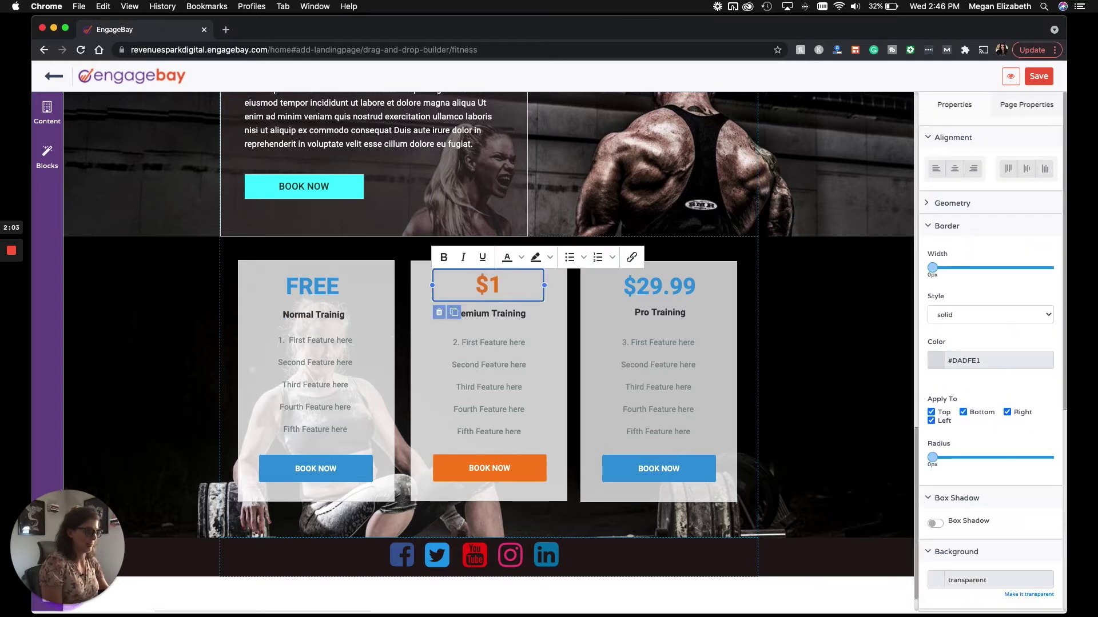
{"action": "type", "text": "0/m"}
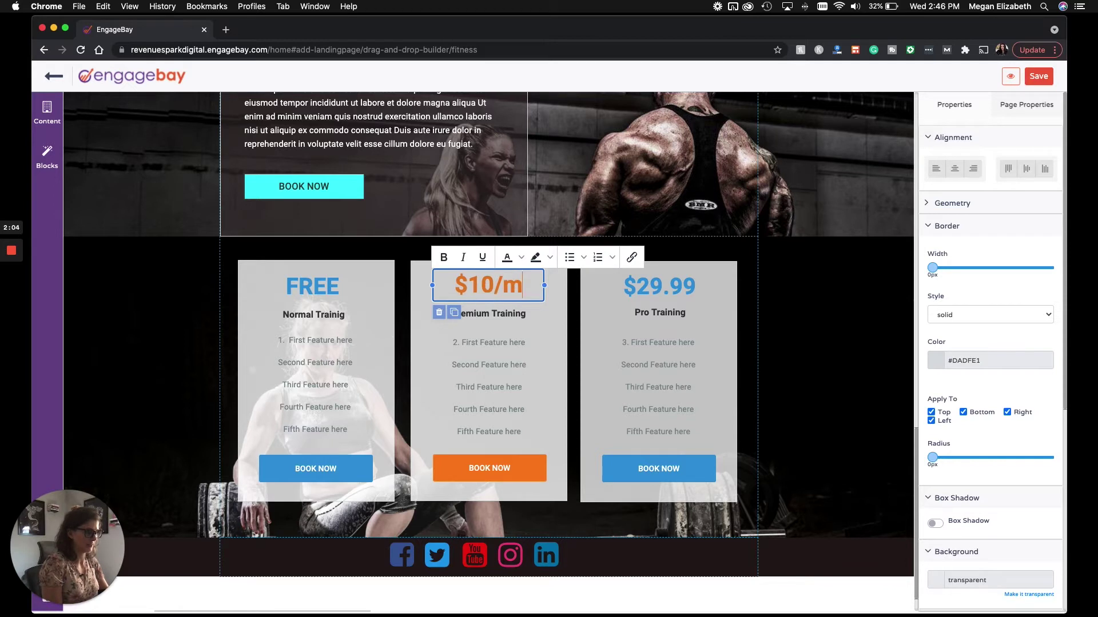
{"action": "left_click", "coordinate": [660, 286]}
{"action": "left_click", "coordinate": [661, 286]}
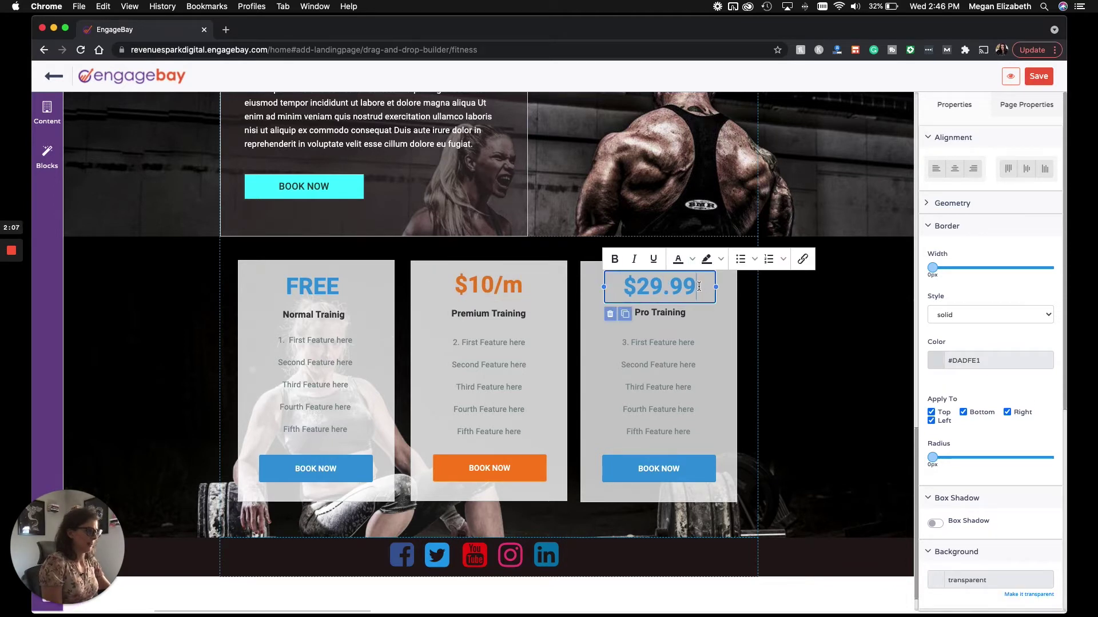
{"action": "key", "text": "BackSpace"}
{"action": "key", "text": "BackSpace"}
{"action": "key", "text": "BackSpace"}
{"action": "key", "text": "BackSpace"}
{"action": "key", "text": "BackSpace"}
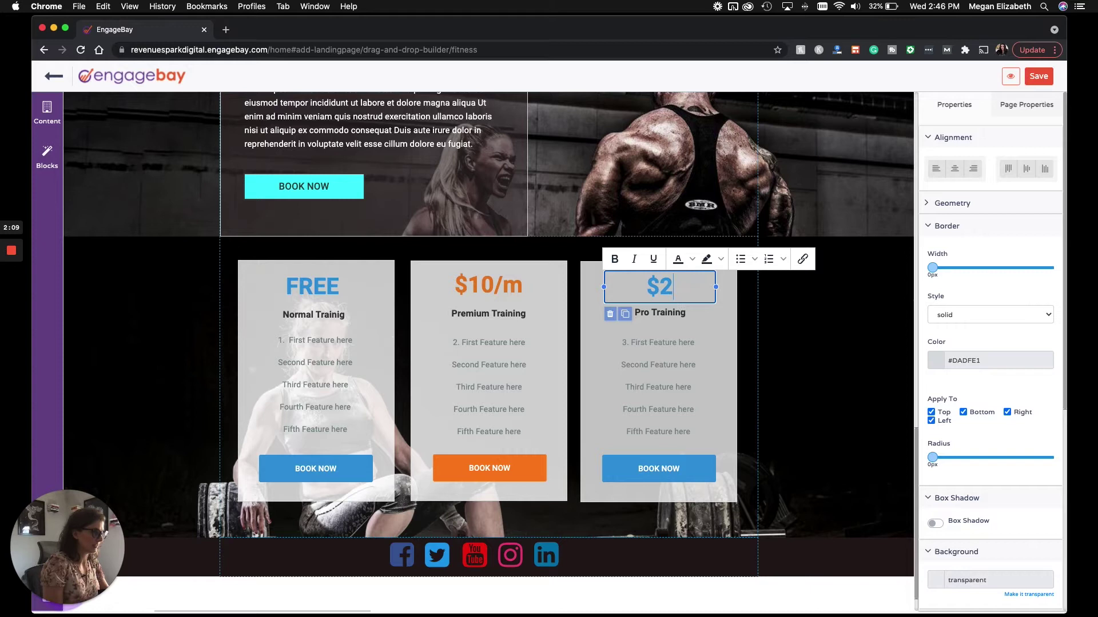
{"action": "type", "text": "19/m"}
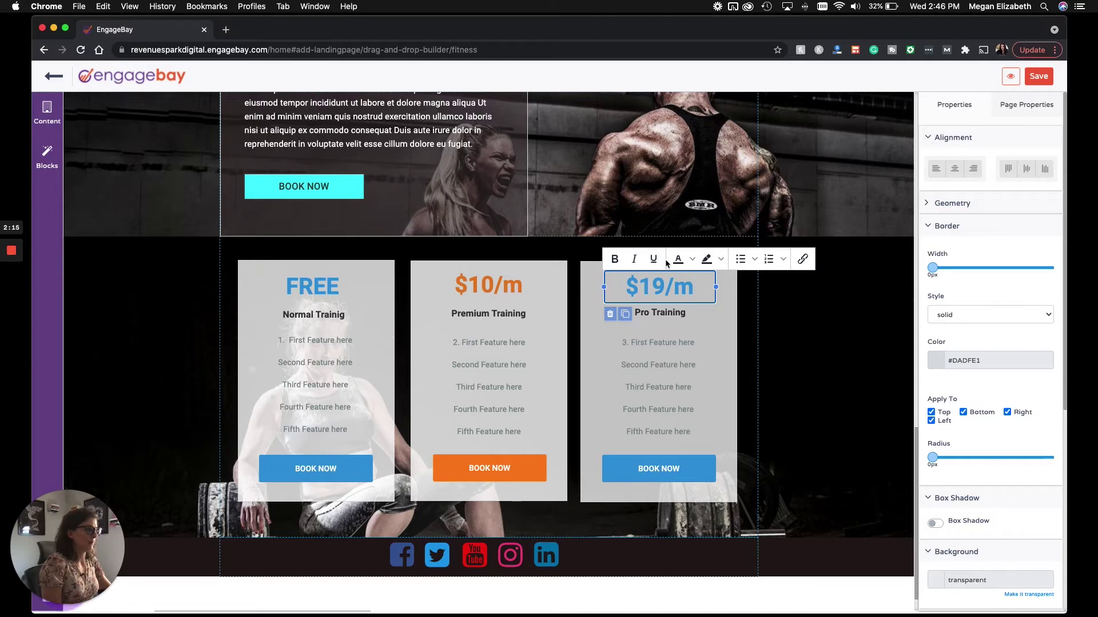
Make the $19/m price text green.
{"action": "left_click_drag", "start_coordinate": [694, 286], "coordinate": [622, 284]}
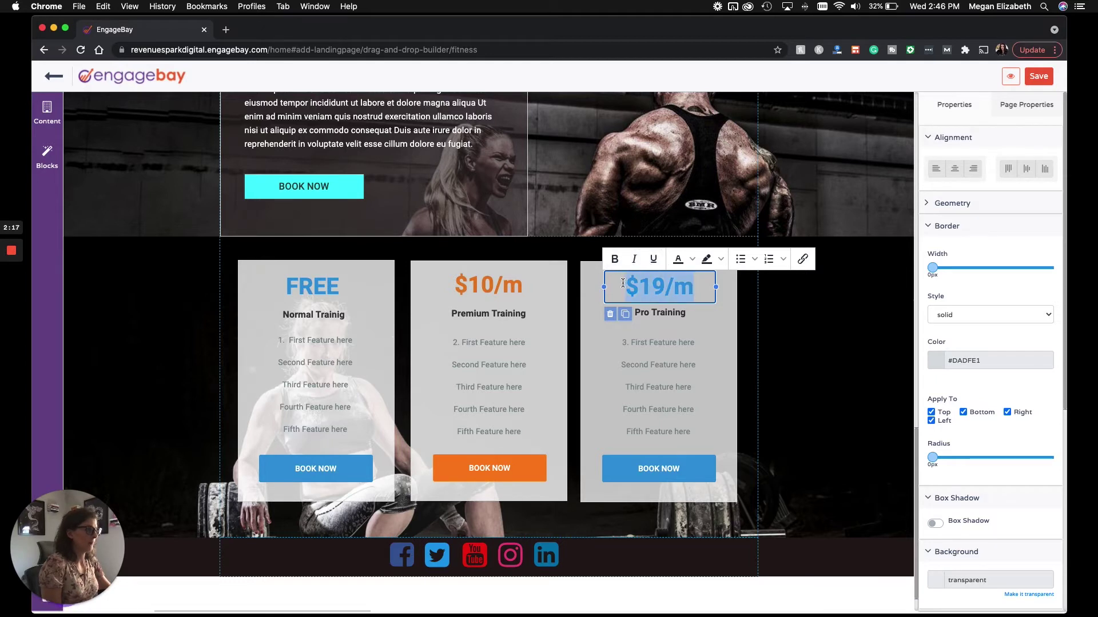
{"action": "left_click", "coordinate": [692, 258]}
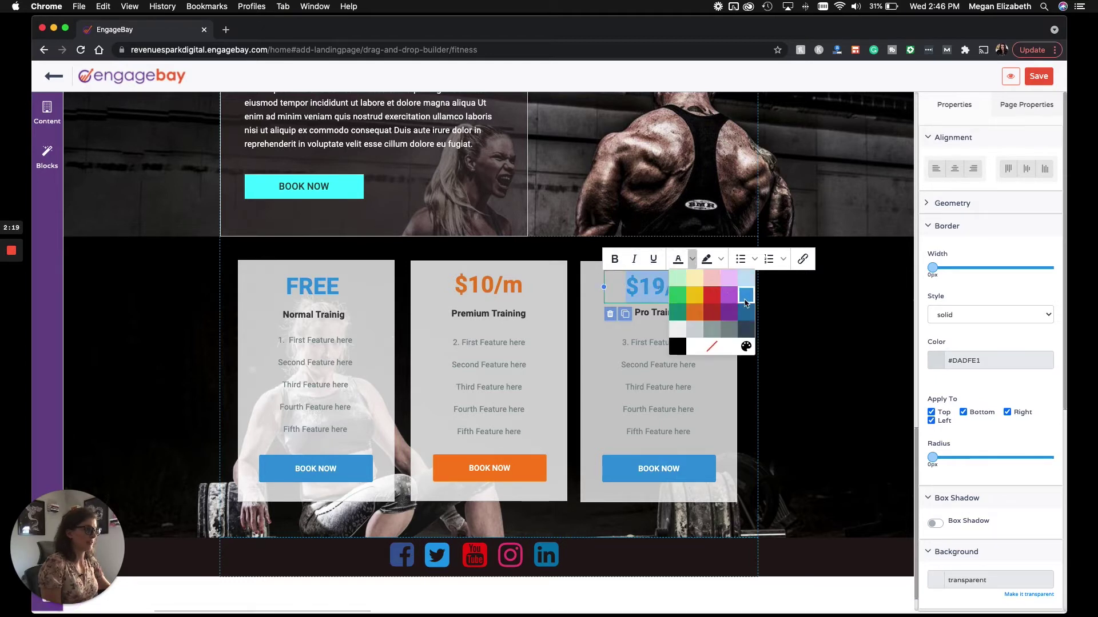
{"action": "left_click", "coordinate": [678, 297]}
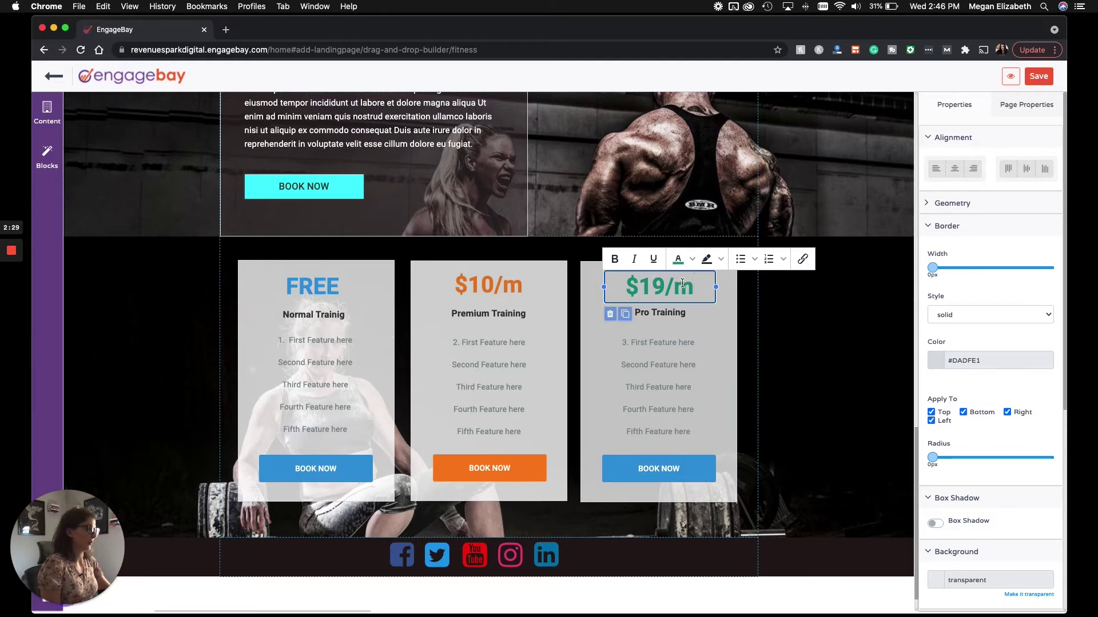
{"action": "scroll", "coordinate": [952, 293], "scroll_direction": "down", "scroll_amount": 2}
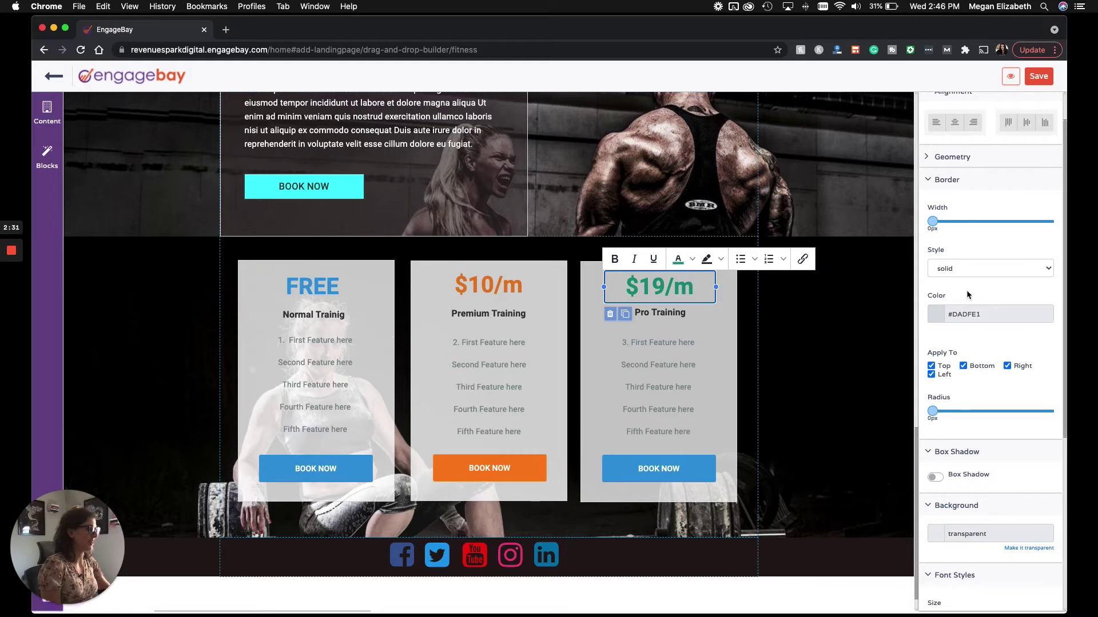
{"action": "scroll", "coordinate": [966, 290], "scroll_direction": "down", "scroll_amount": 1}
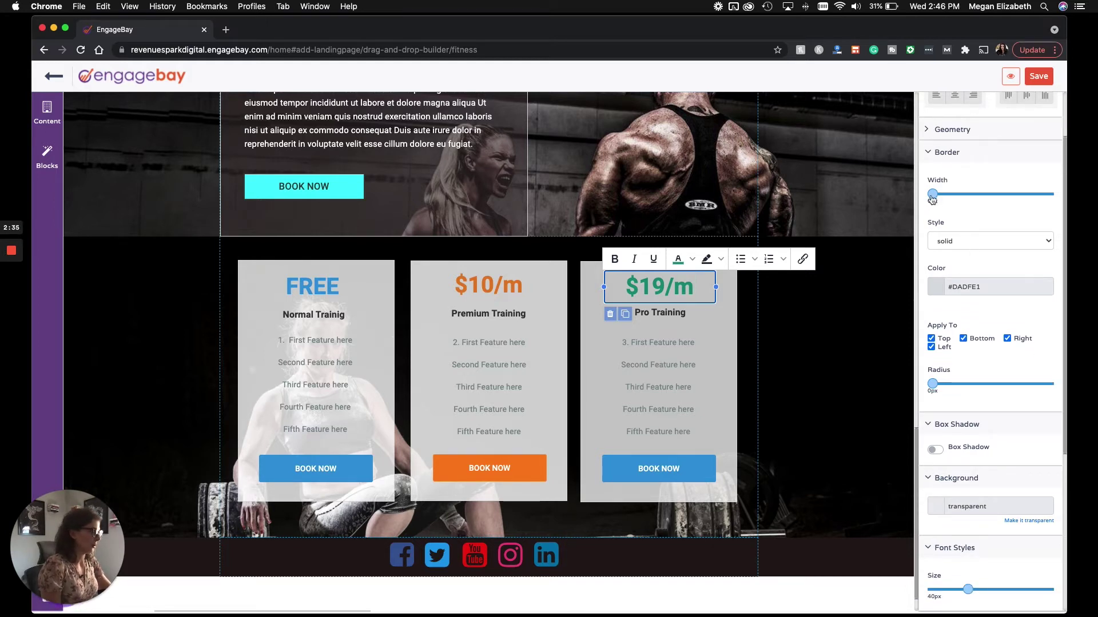
Give the $19/m price a 5px dashed #00b7ff border.
{"action": "left_click", "coordinate": [933, 196]}
{"action": "left_click_drag", "start_coordinate": [932, 196], "coordinate": [962, 198]}
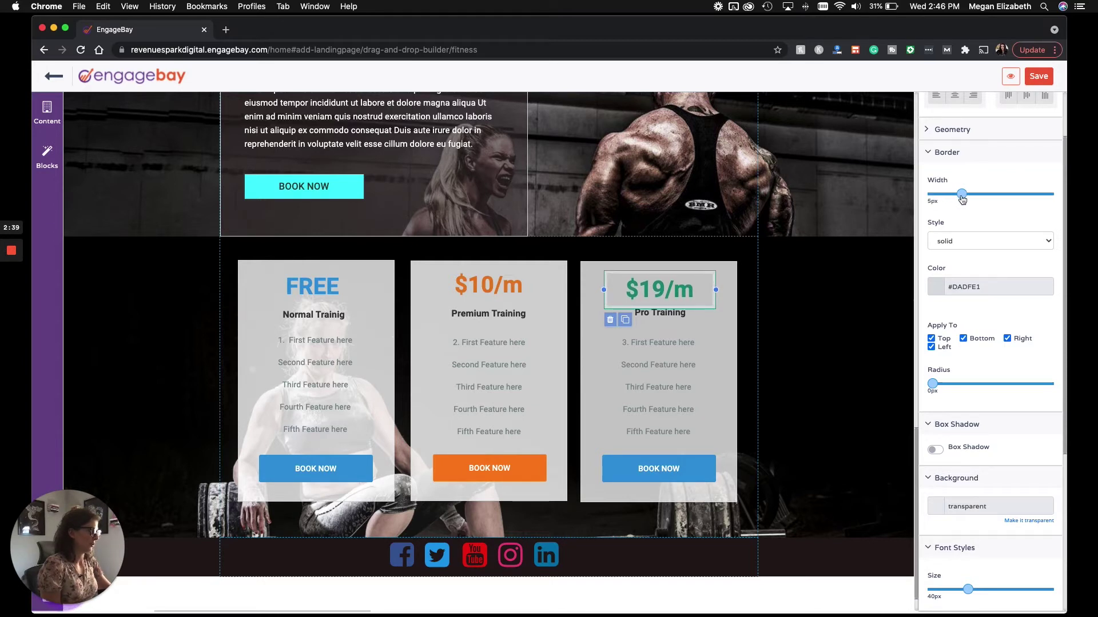
{"action": "scroll", "coordinate": [979, 208], "scroll_direction": "down", "scroll_amount": 1}
{"action": "left_click", "coordinate": [1018, 220]}
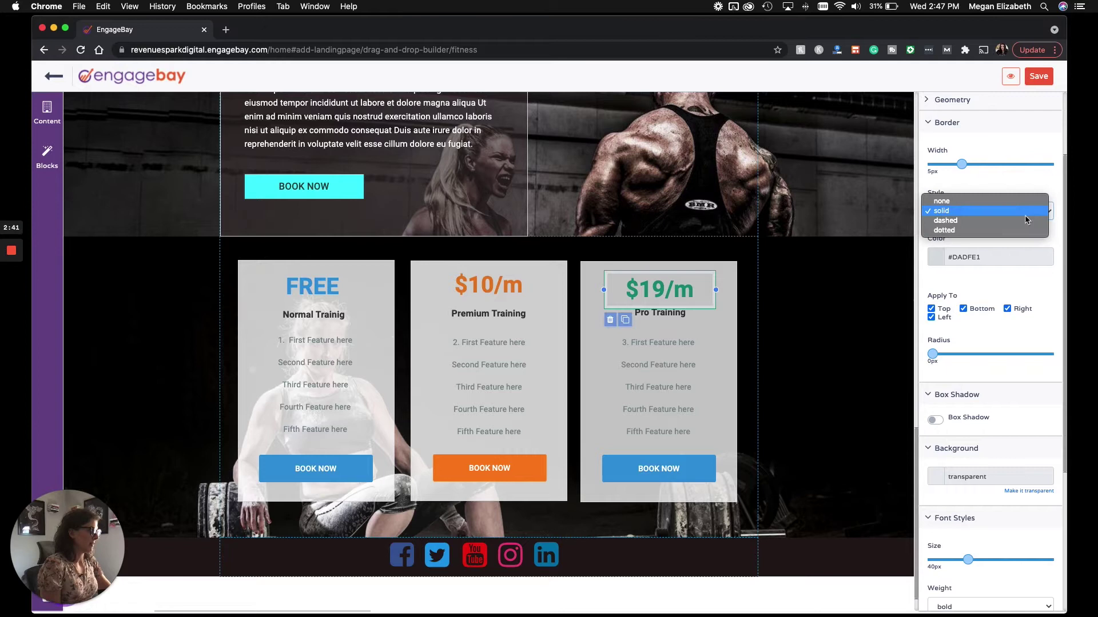
{"action": "left_click", "coordinate": [1019, 224]}
{"action": "scroll", "coordinate": [1021, 227], "scroll_direction": "down", "scroll_amount": 4}
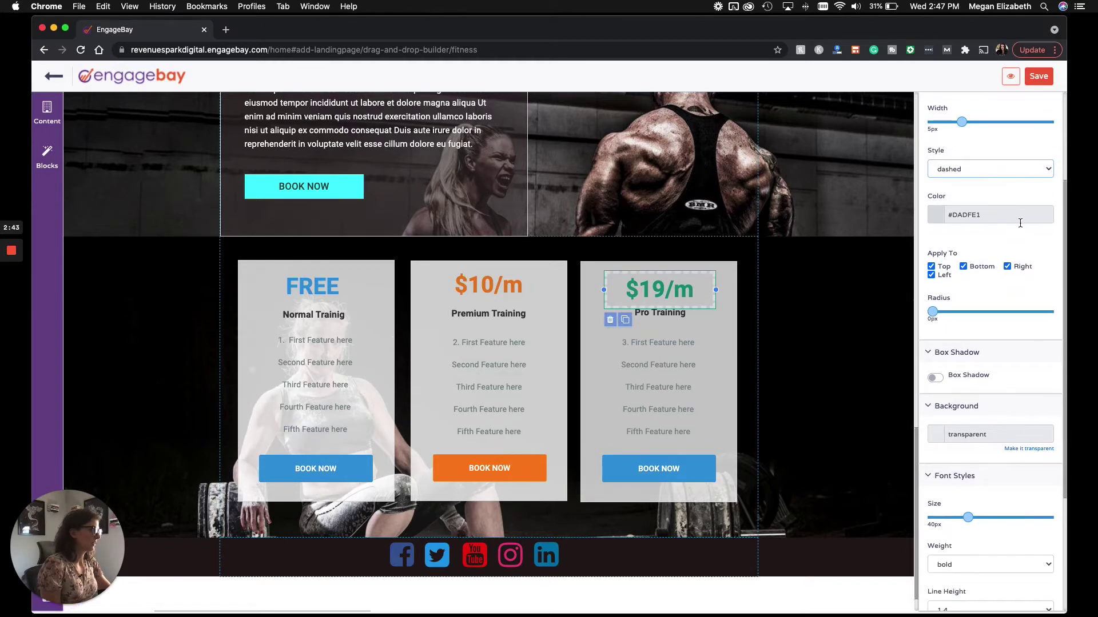
{"action": "scroll", "coordinate": [1001, 400], "scroll_direction": "up", "scroll_amount": 3}
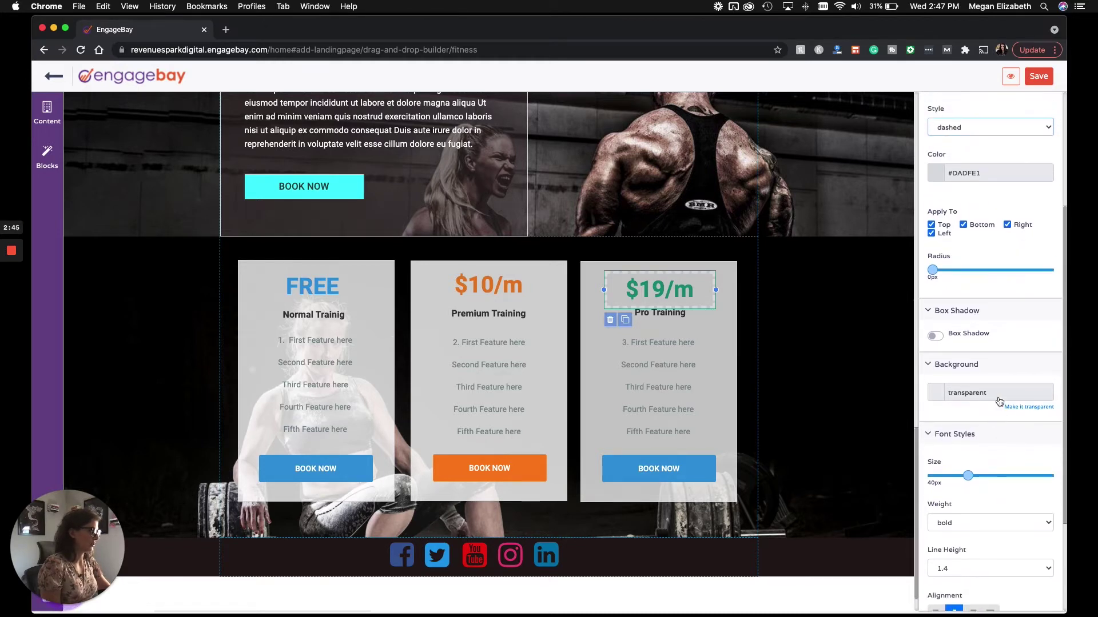
{"action": "left_click", "coordinate": [974, 219]}
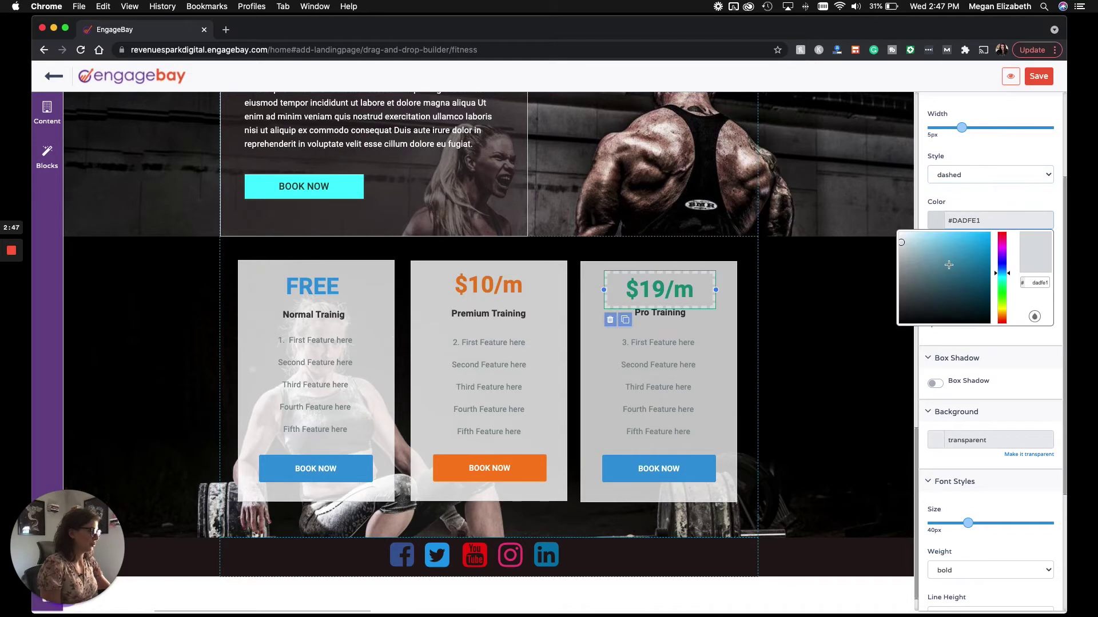
{"action": "left_click_drag", "start_coordinate": [945, 264], "coordinate": [1001, 234]}
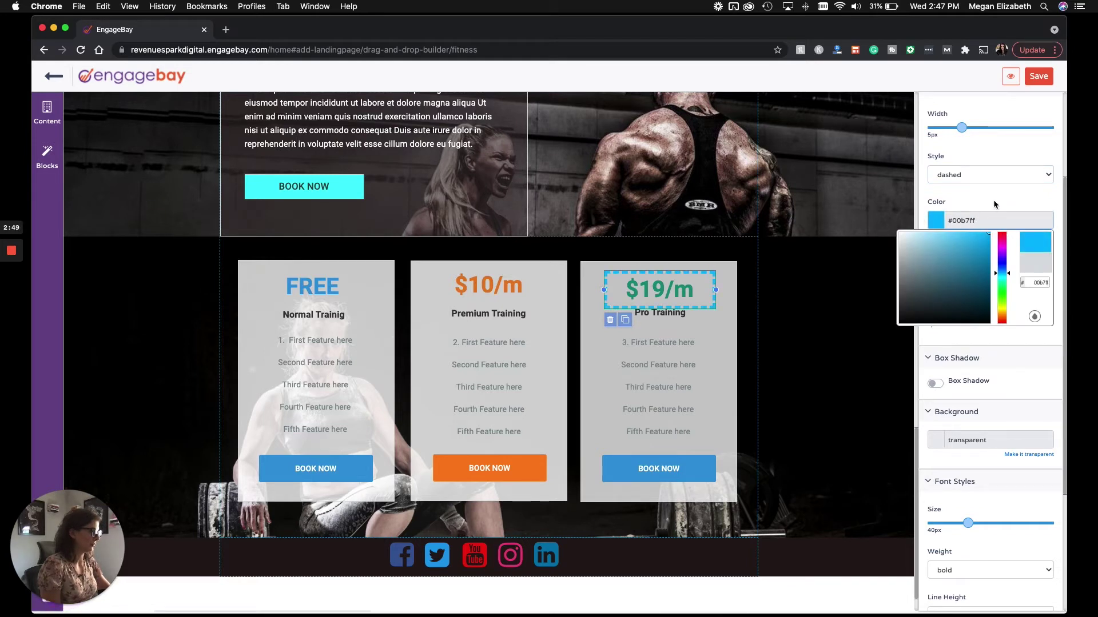
{"action": "left_click", "coordinate": [996, 206]}
{"action": "left_click", "coordinate": [733, 341]}
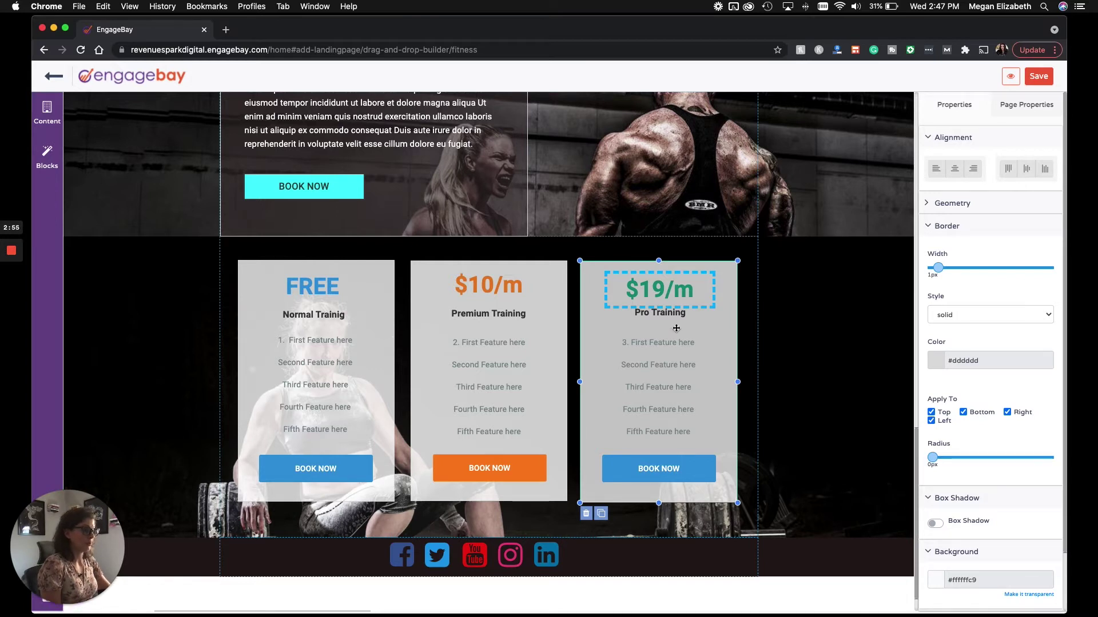
Delete the Pro Training heading from the $19/m card and open the Blocks library.
{"action": "left_click", "coordinate": [688, 314]}
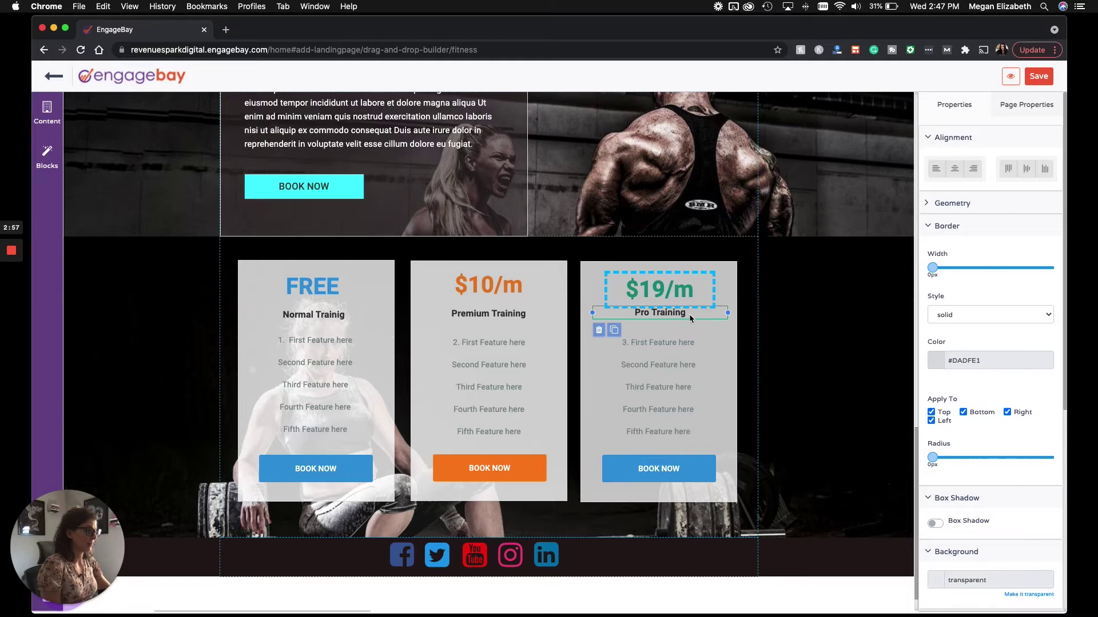
{"action": "left_click", "coordinate": [598, 331]}
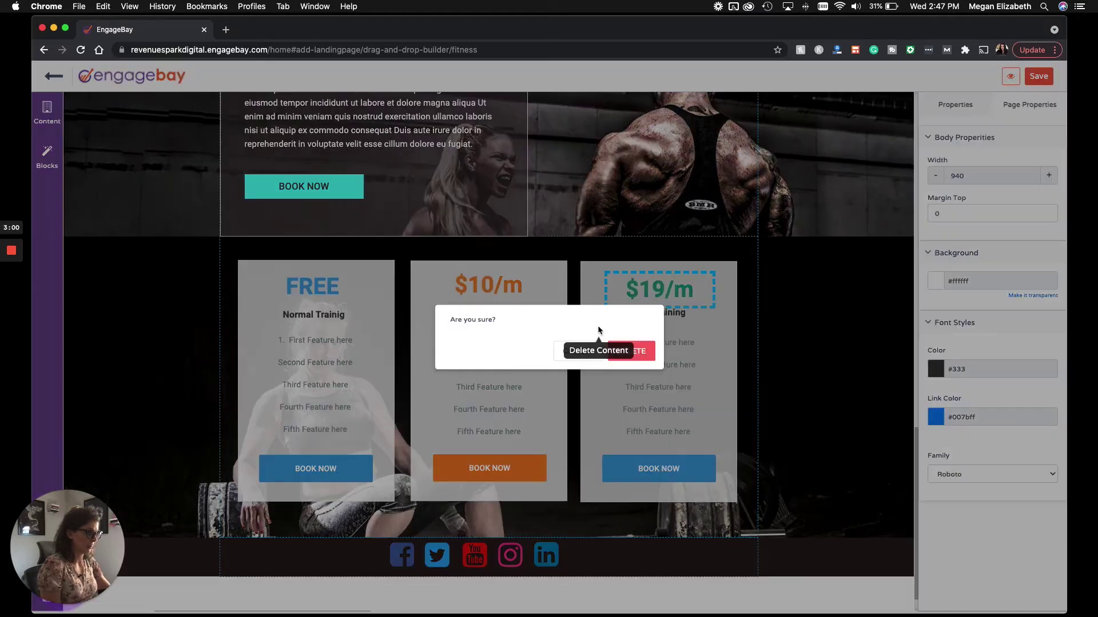
{"action": "left_click", "coordinate": [638, 354]}
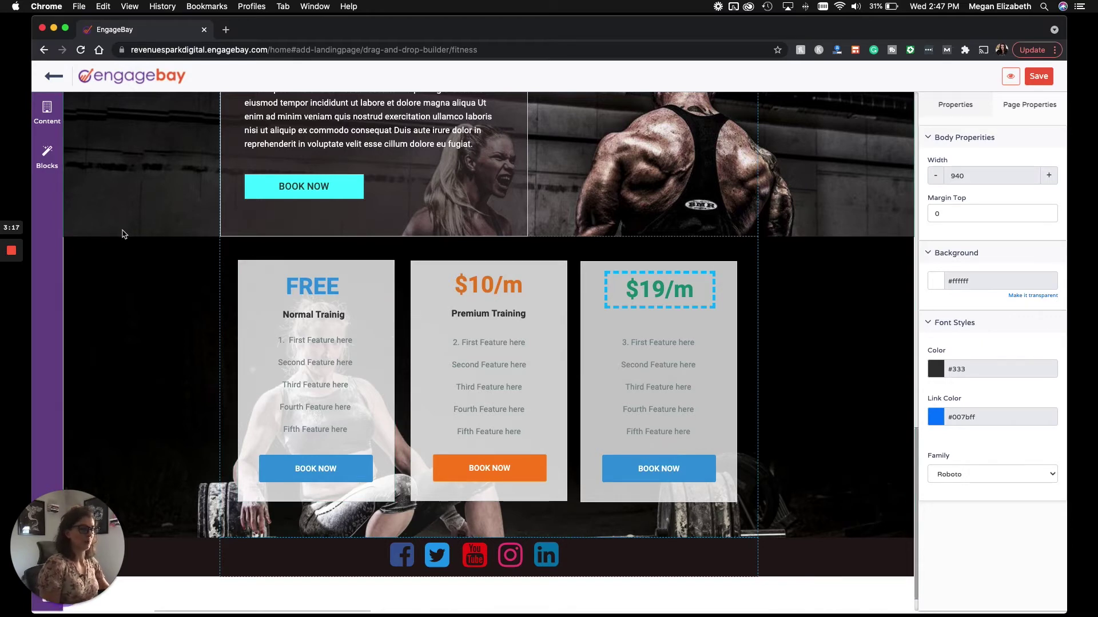
{"action": "left_click", "coordinate": [48, 167]}
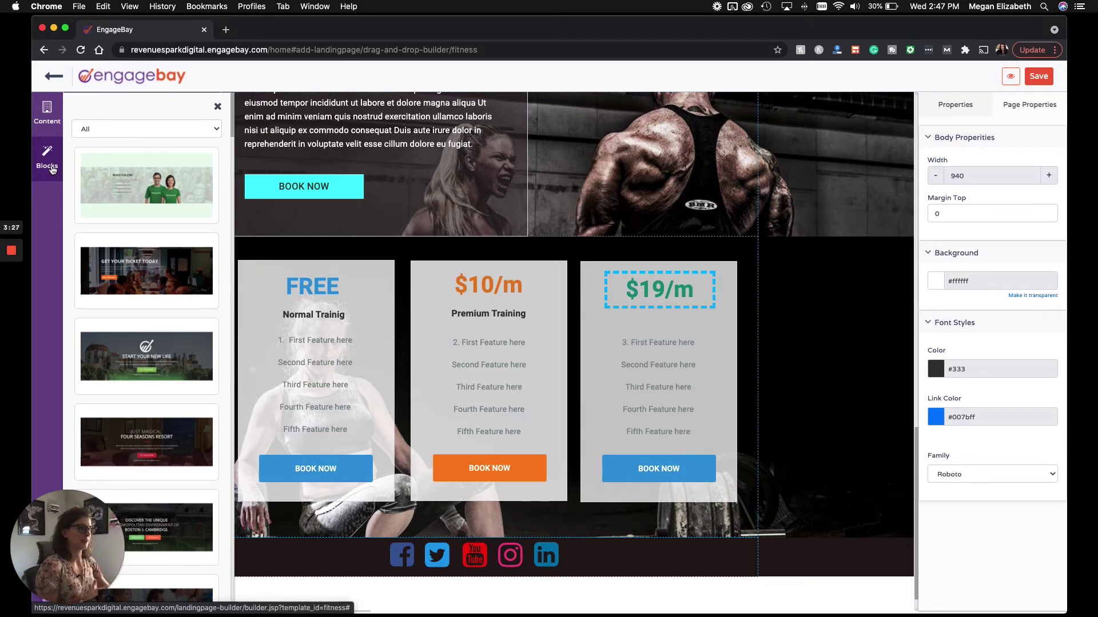
Add the 'Watch who is coming!' video block above the pricing table.
{"action": "left_click", "coordinate": [183, 129]}
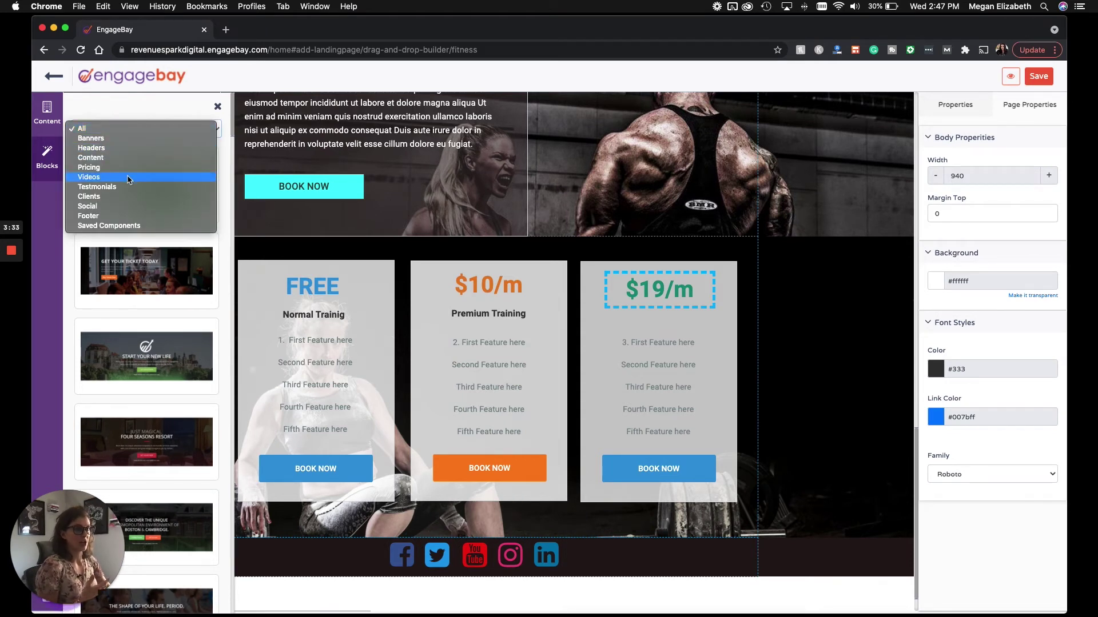
{"action": "left_click", "coordinate": [90, 178]}
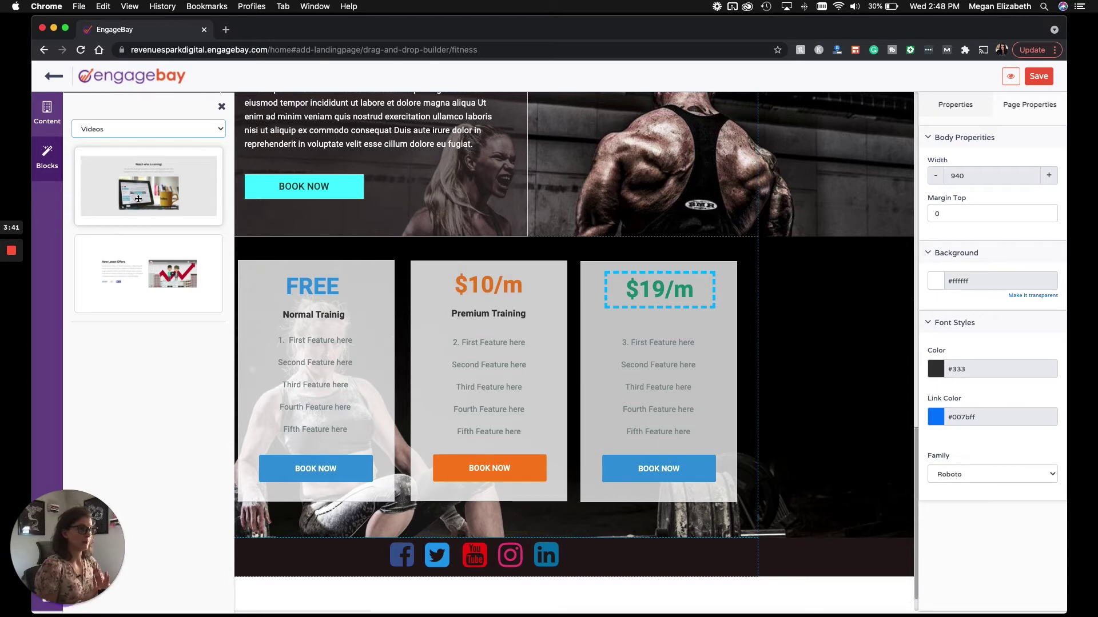
{"action": "left_click_drag", "start_coordinate": [138, 199], "coordinate": [352, 308]}
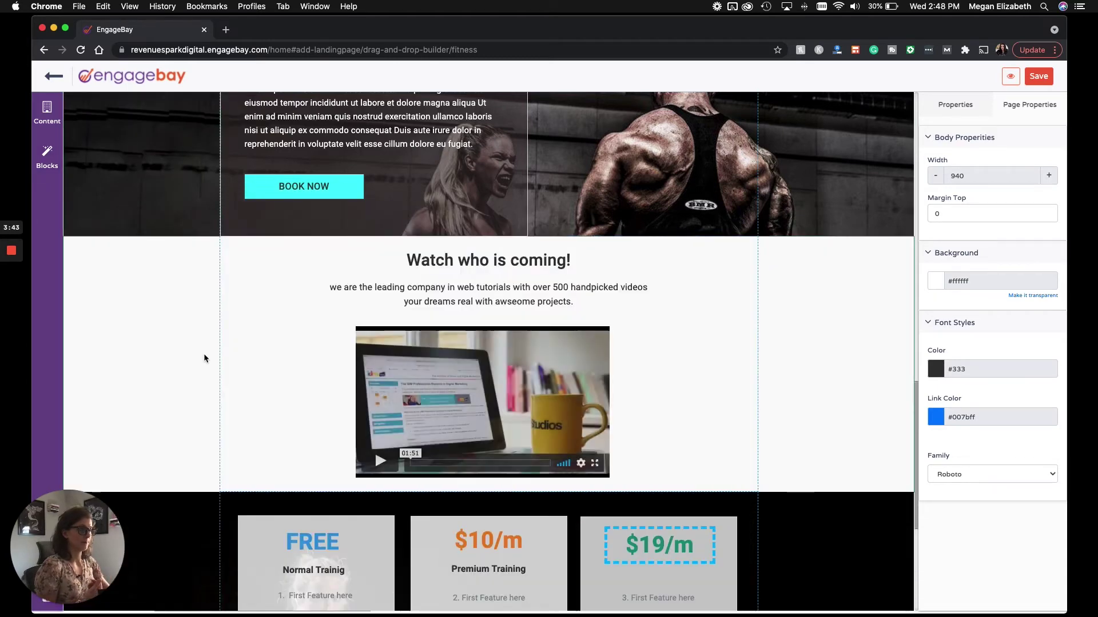
{"action": "scroll", "coordinate": [189, 344], "scroll_direction": "down", "scroll_amount": 1}
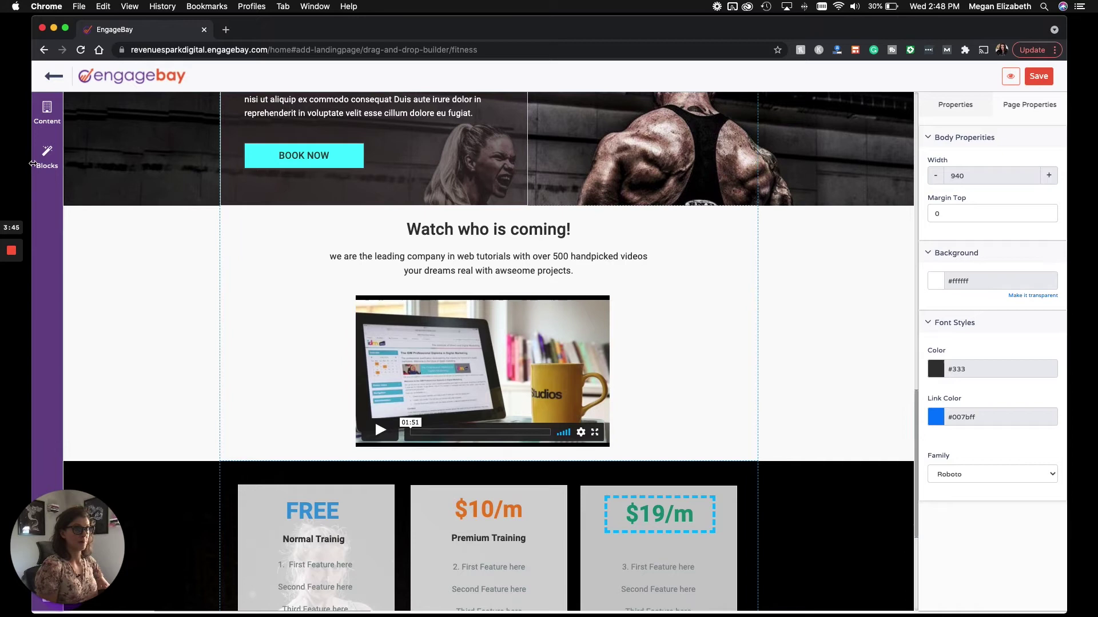
Add a quote testimonial block above the video section.
{"action": "left_click", "coordinate": [46, 157]}
{"action": "left_click", "coordinate": [136, 128]}
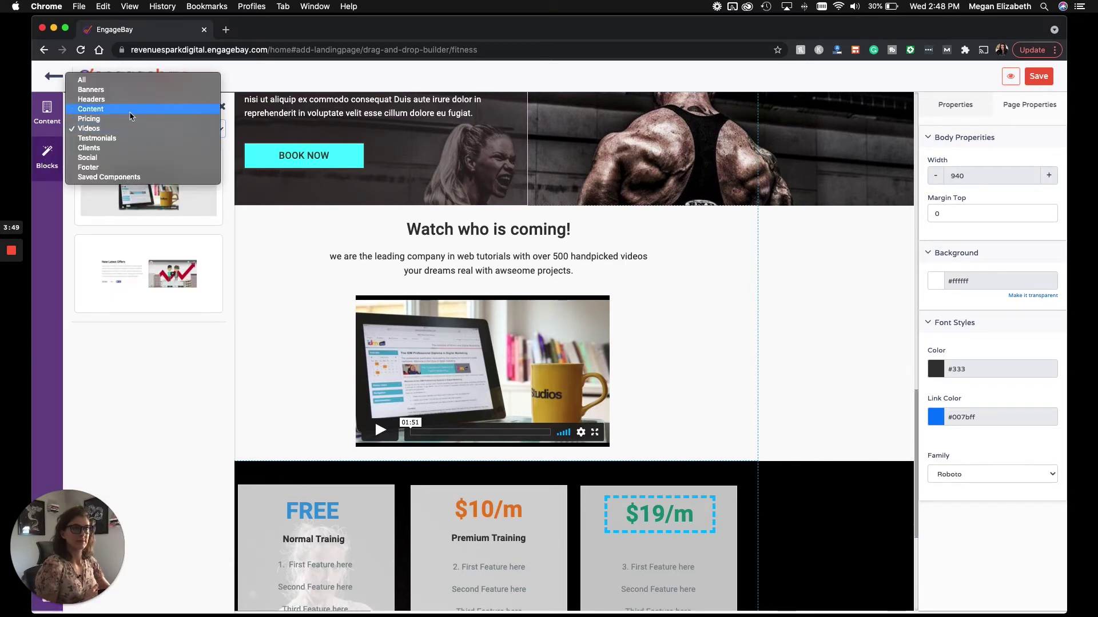
{"action": "left_click", "coordinate": [129, 131]}
{"action": "scroll", "coordinate": [138, 309], "scroll_direction": "down", "scroll_amount": 2}
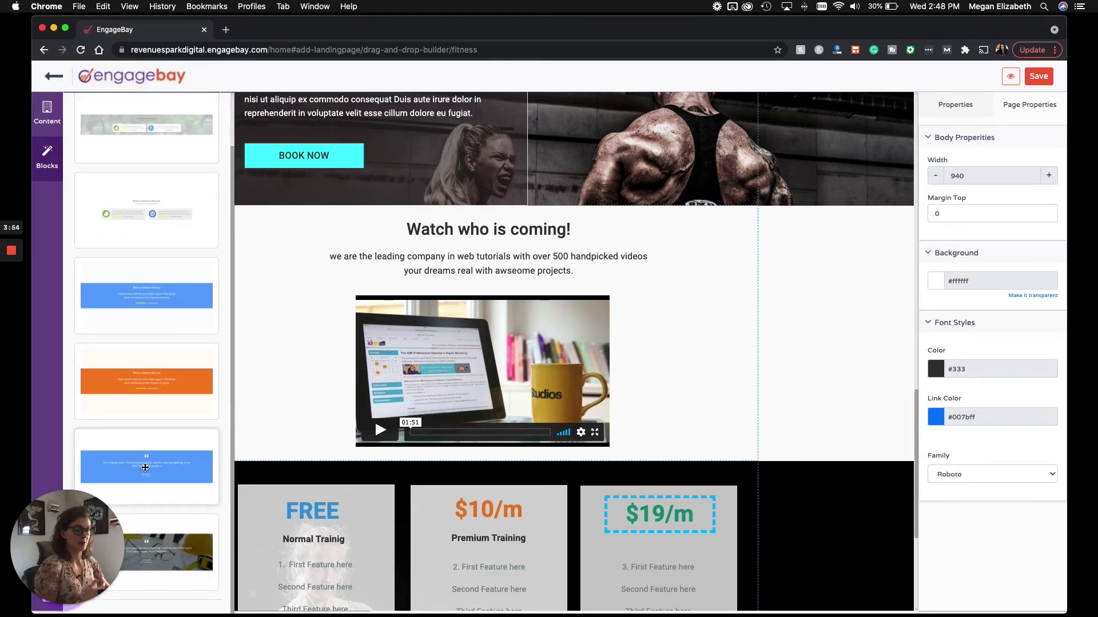
{"action": "left_click_drag", "start_coordinate": [131, 469], "coordinate": [561, 229]}
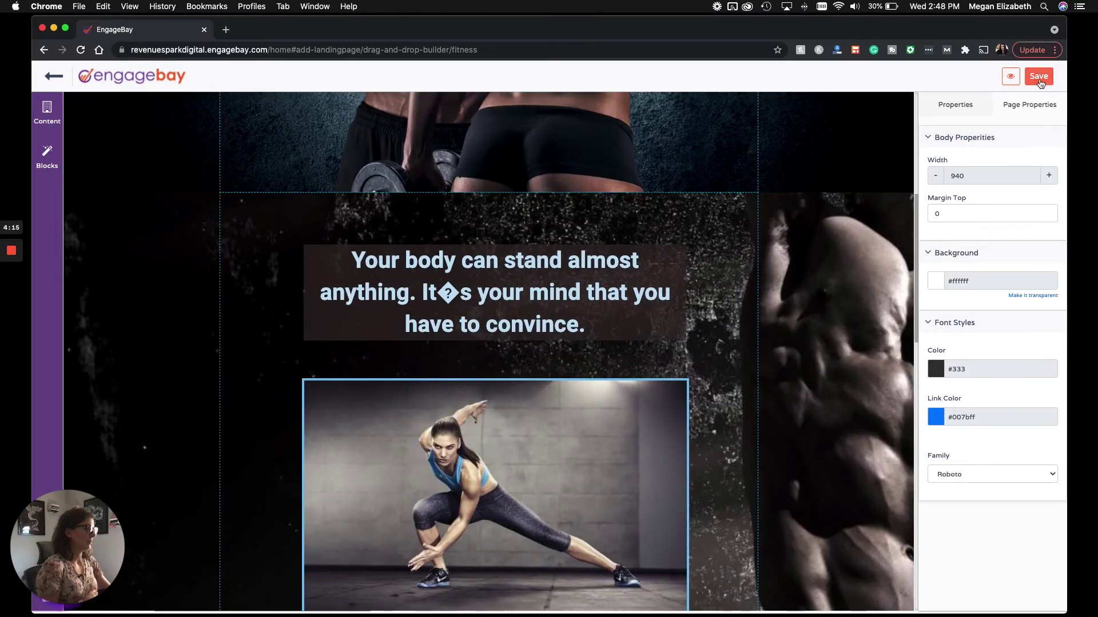
Save the page as 'Fitness App' and return to the Landing Pages list.
{"action": "left_click", "coordinate": [1038, 76]}
{"action": "left_click", "coordinate": [495, 147]}
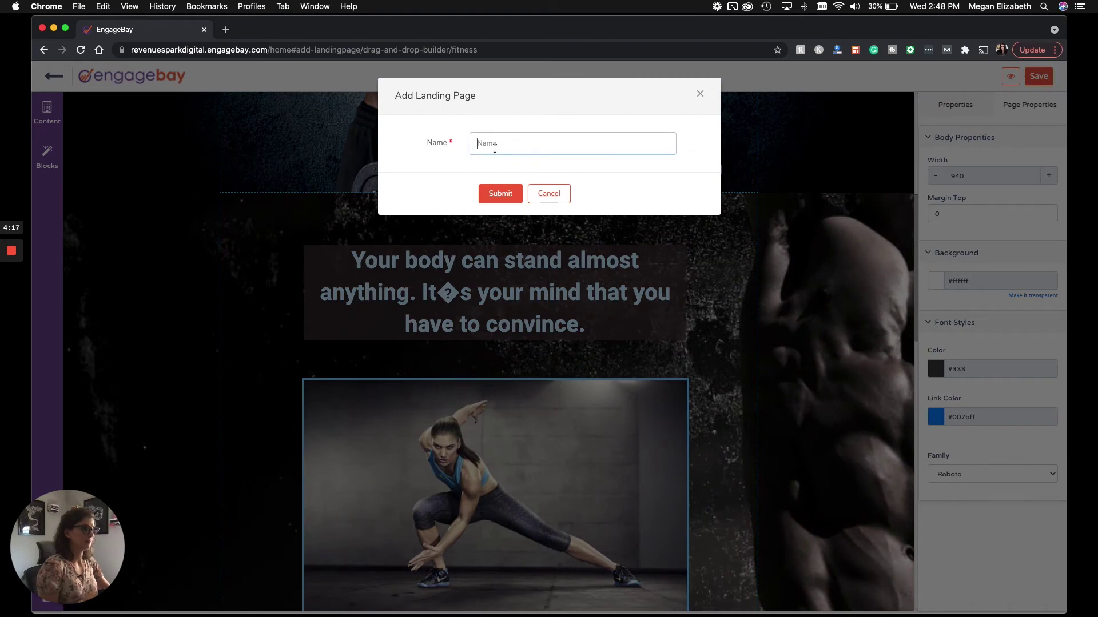
{"action": "type", "text": "Fitness App"}
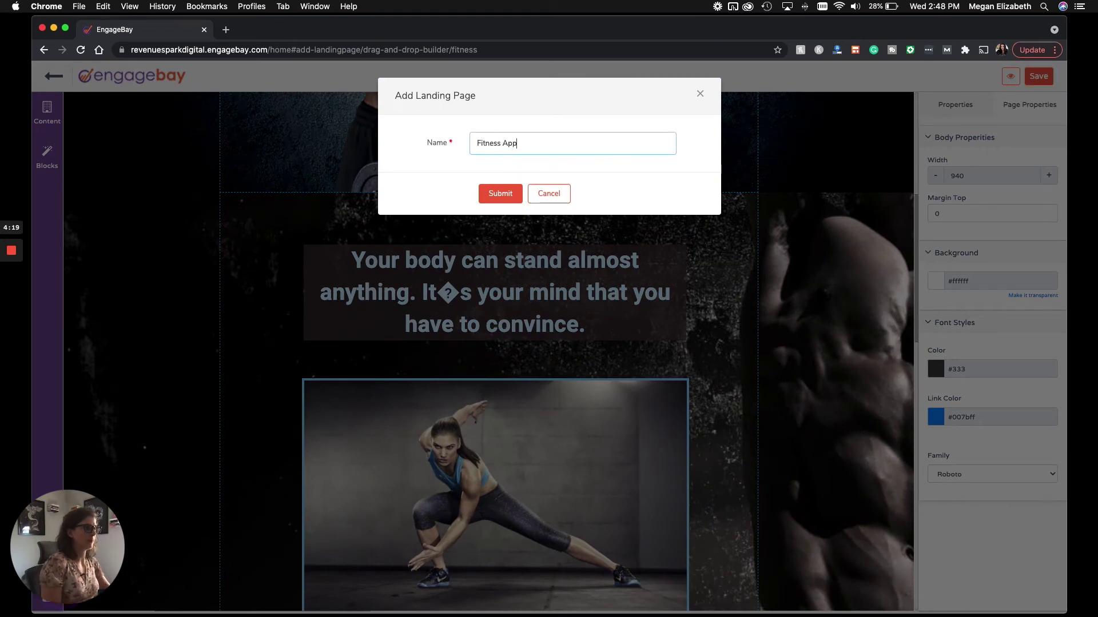
{"action": "left_click", "coordinate": [500, 193]}
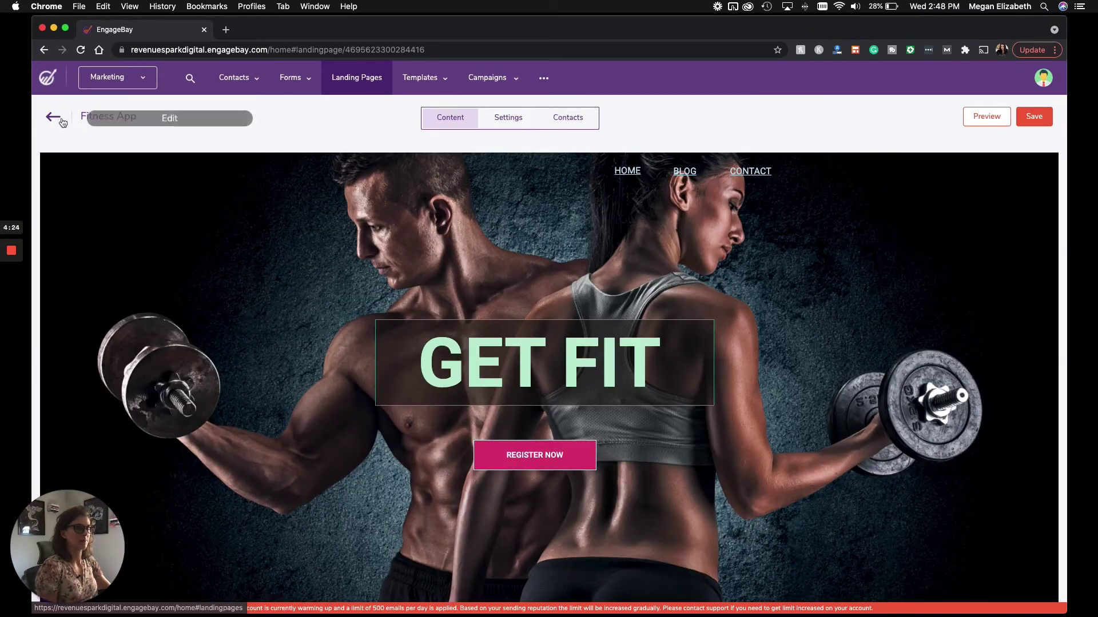
{"action": "left_click", "coordinate": [53, 116]}
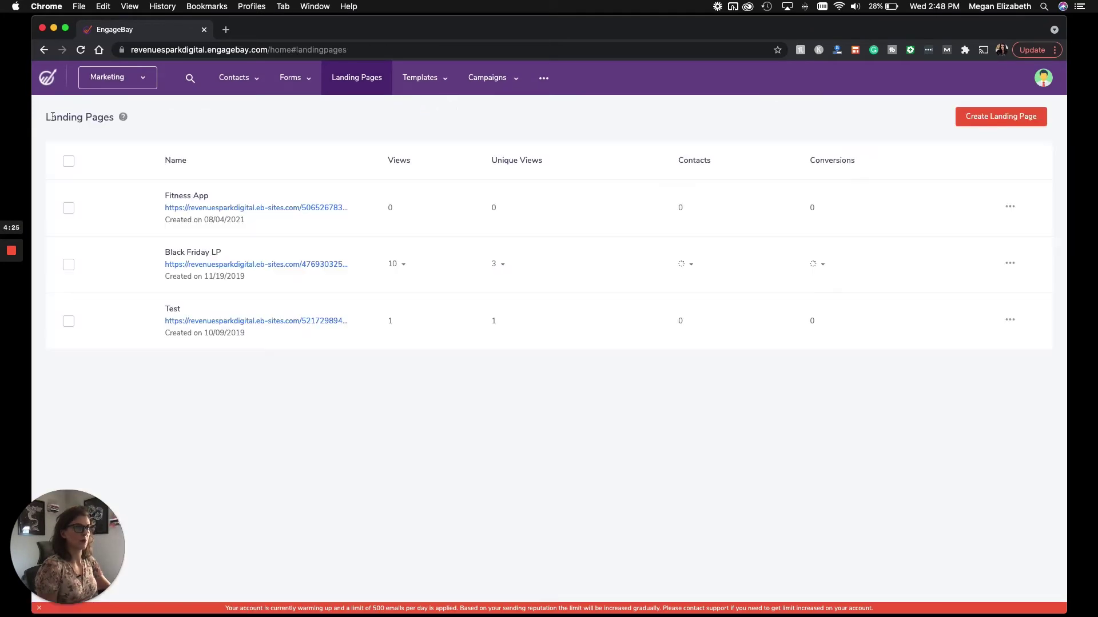
Create a new landing page from the Blank Template.
{"action": "left_click", "coordinate": [1001, 117]}
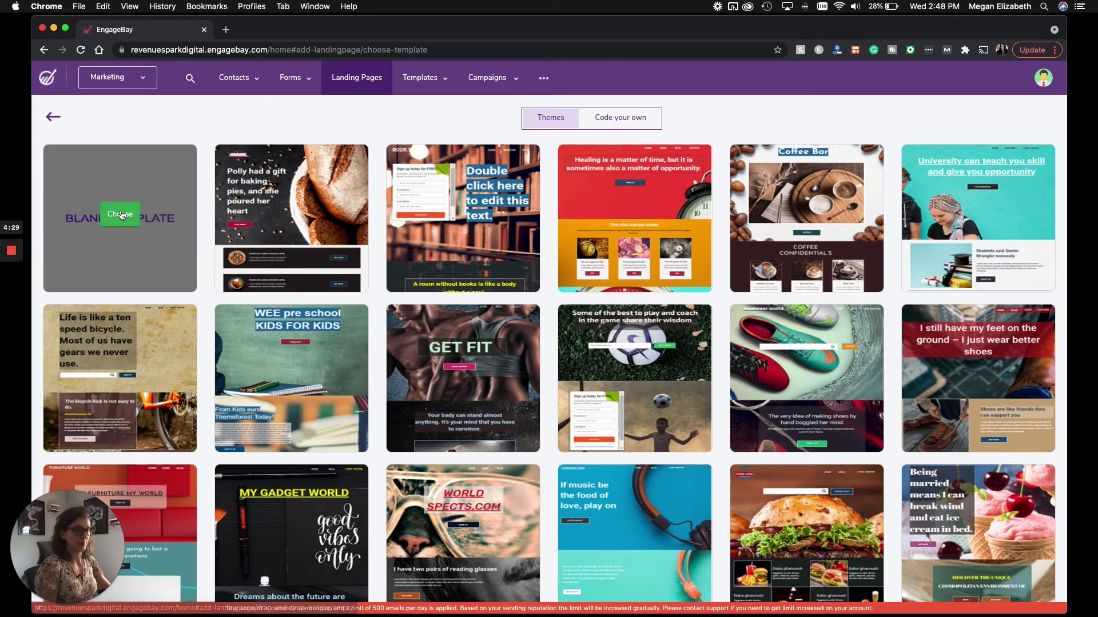
{"action": "left_click", "coordinate": [120, 213]}
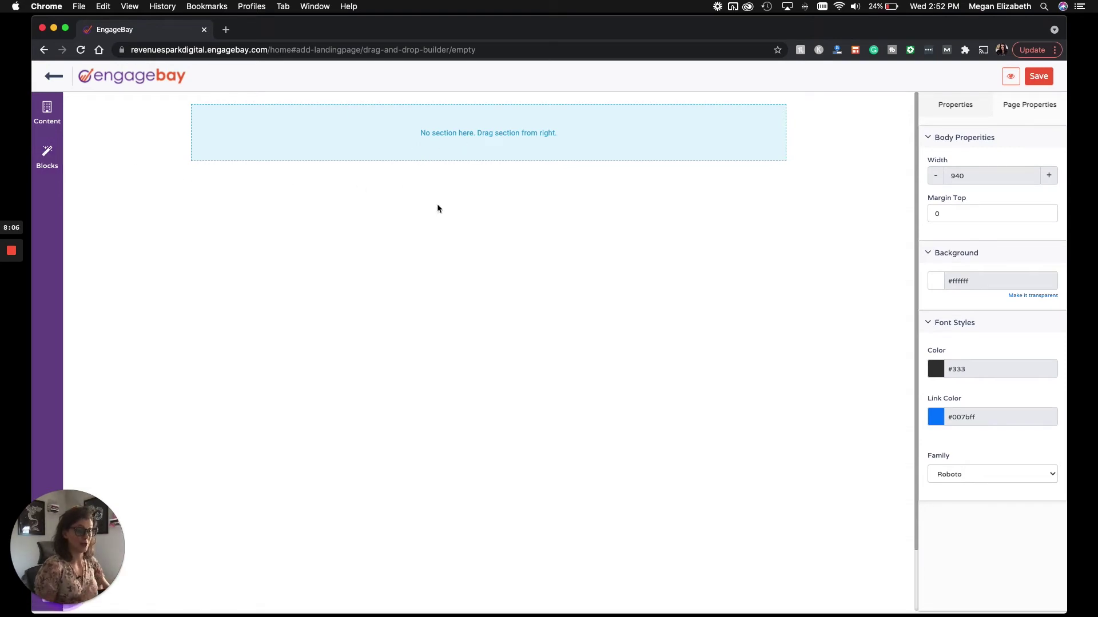
Place the dark header block at the top of the blank page and select its logo.
{"action": "left_click", "coordinate": [47, 155]}
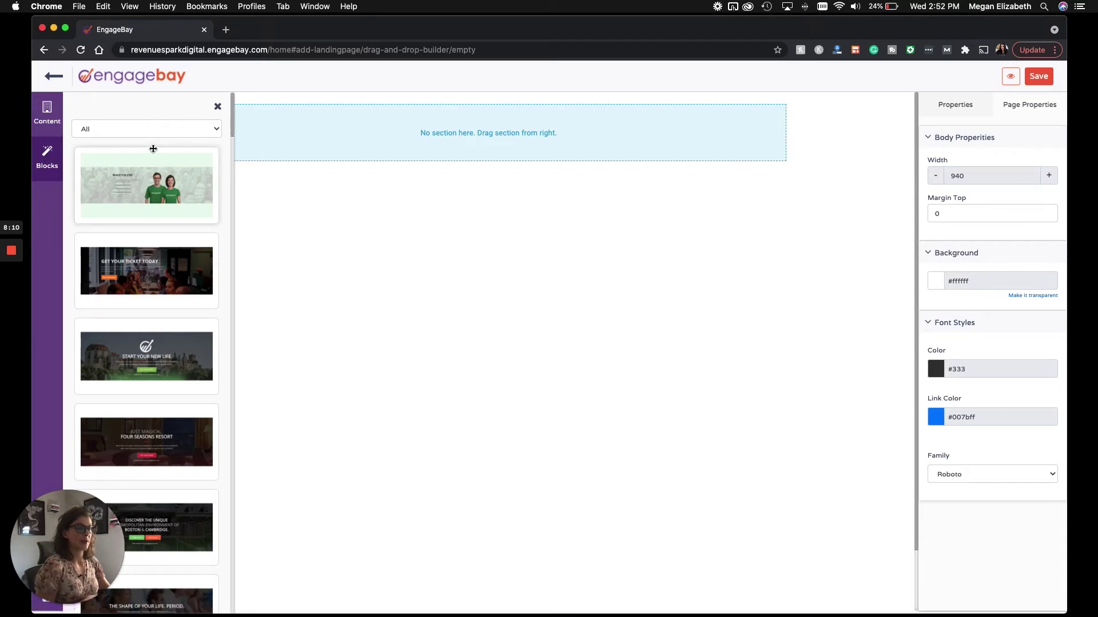
{"action": "left_click", "coordinate": [158, 130]}
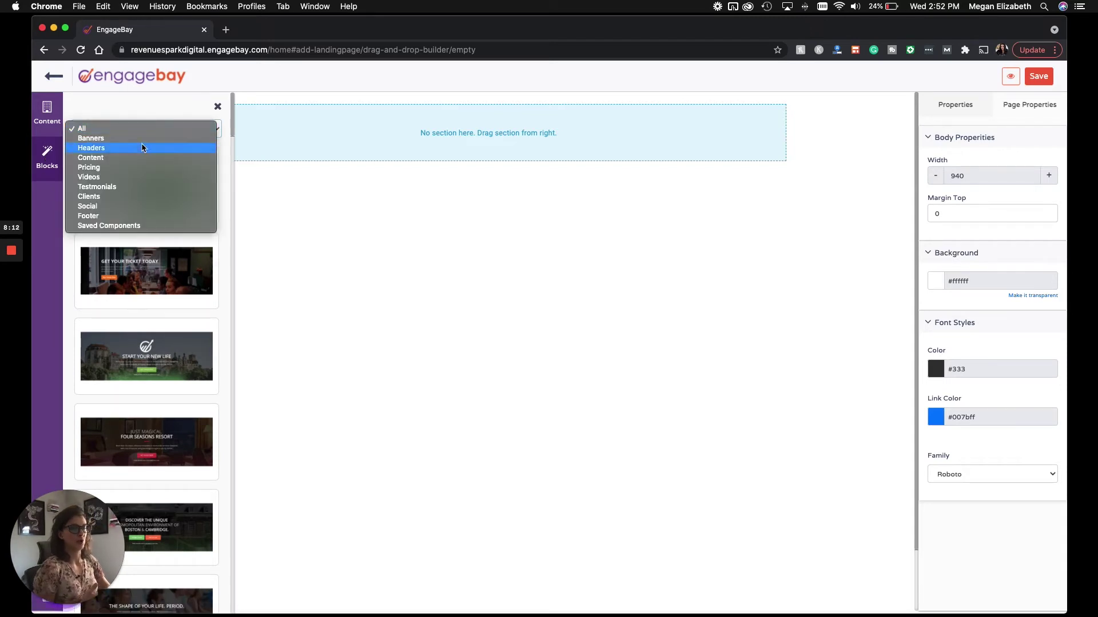
{"action": "left_click", "coordinate": [142, 148]}
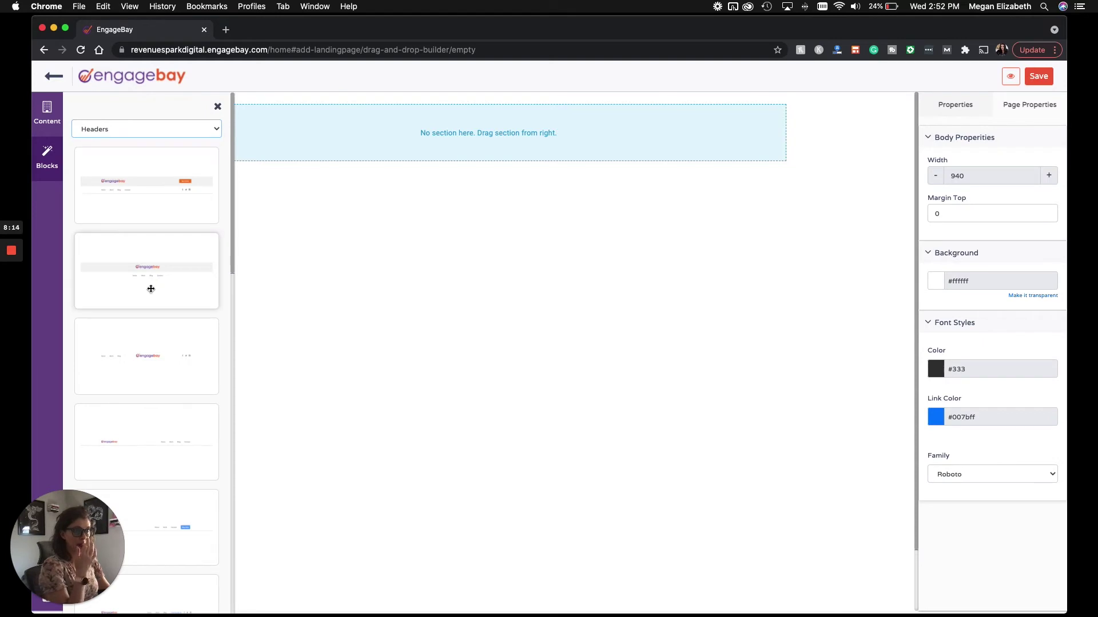
{"action": "scroll", "coordinate": [151, 288], "scroll_direction": "down", "scroll_amount": 5}
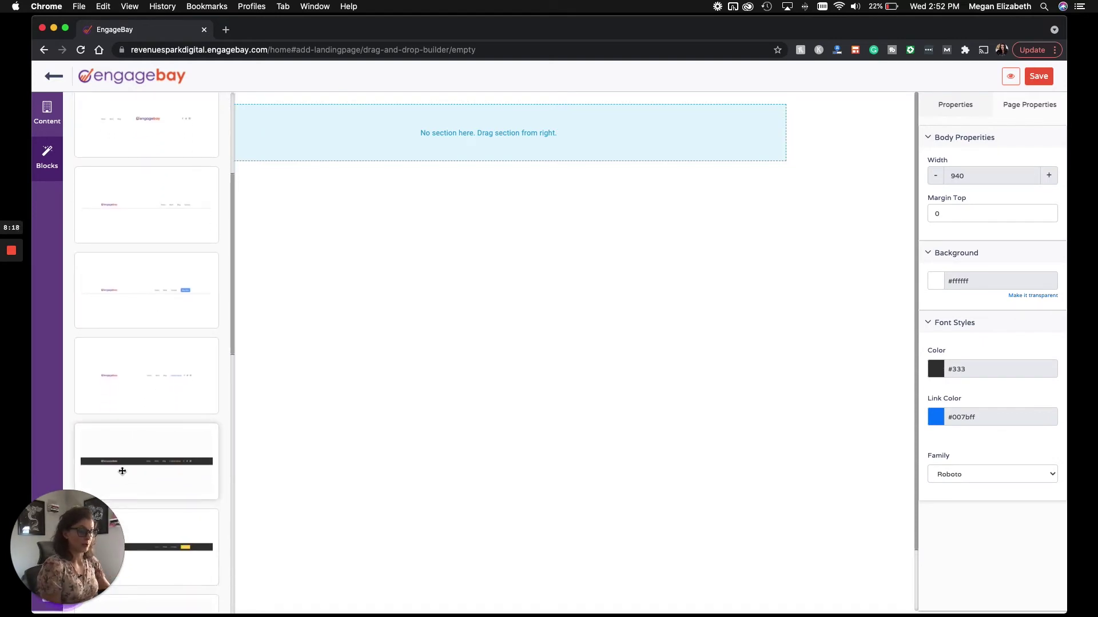
{"action": "left_click_drag", "start_coordinate": [121, 470], "coordinate": [476, 138]}
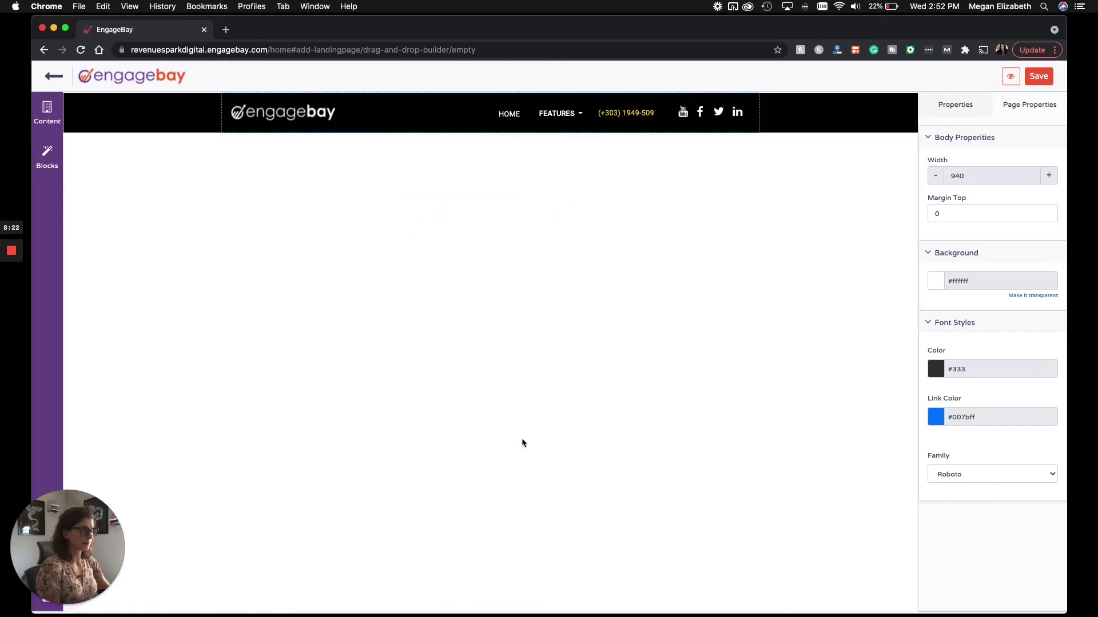
{"action": "left_click", "coordinate": [266, 114]}
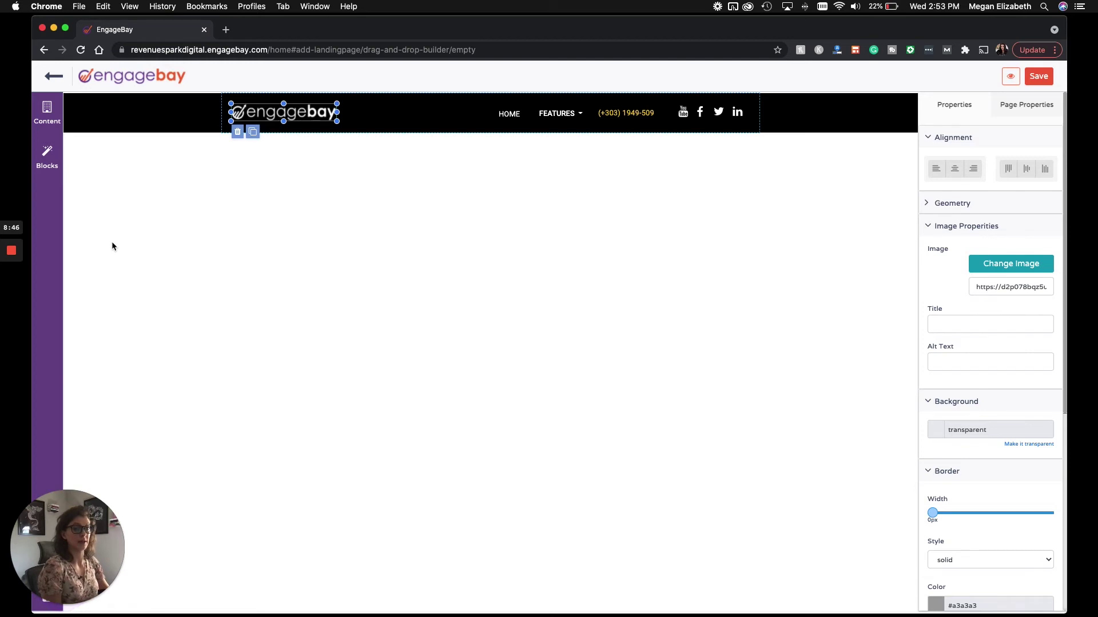
Add the first block from the Videos category ('Watch who is coming!') below the page header.
{"action": "left_click", "coordinate": [39, 164]}
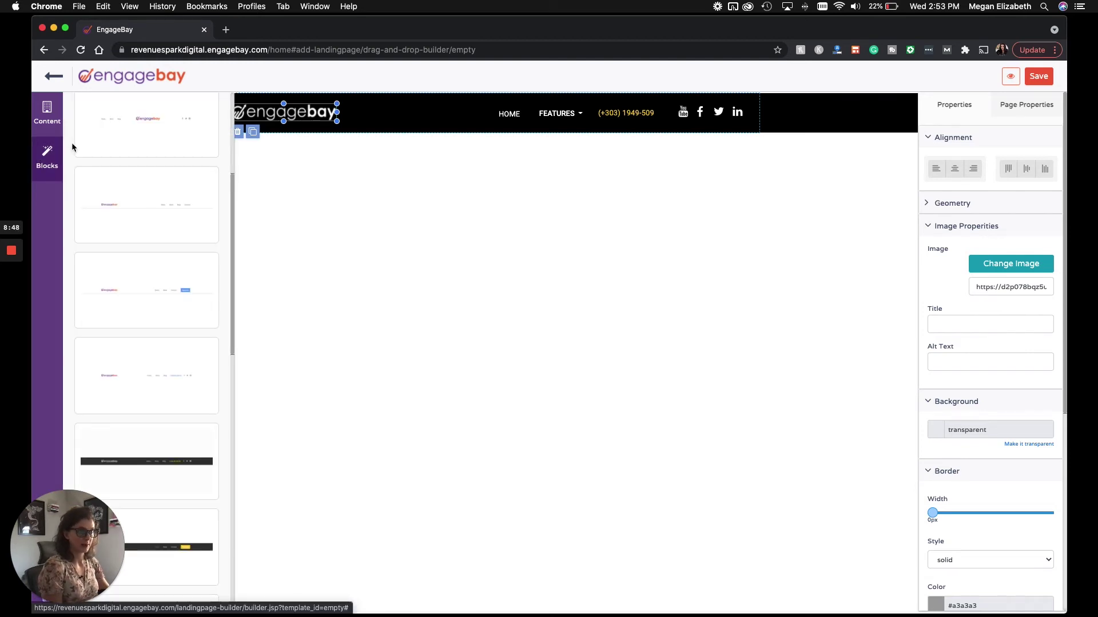
{"action": "scroll", "coordinate": [165, 229], "scroll_direction": "up", "scroll_amount": 5}
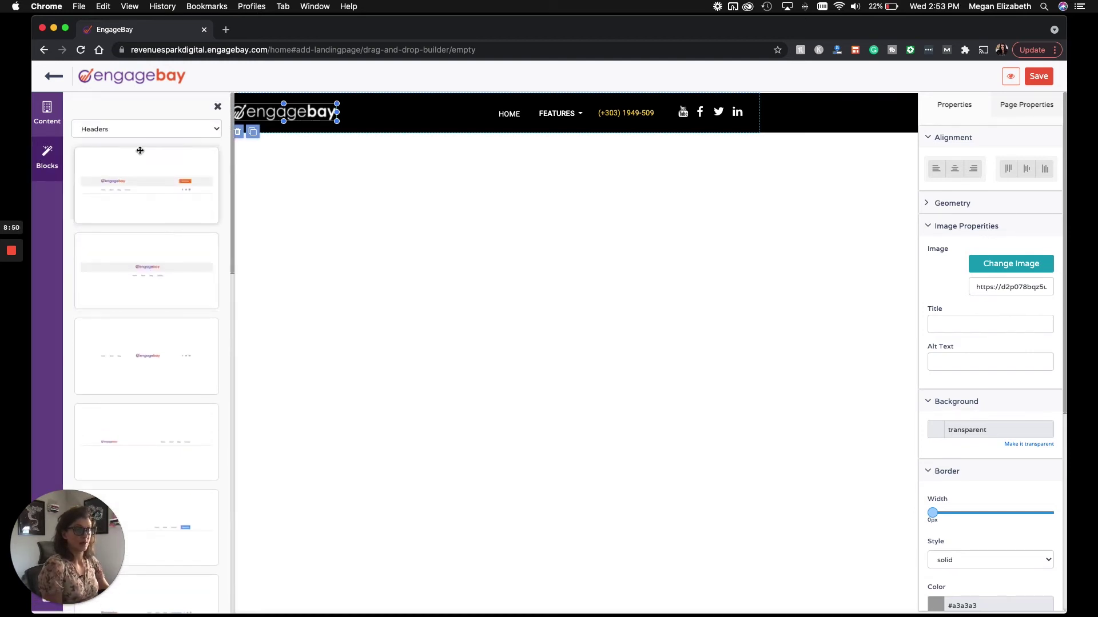
{"action": "left_click", "coordinate": [132, 129]}
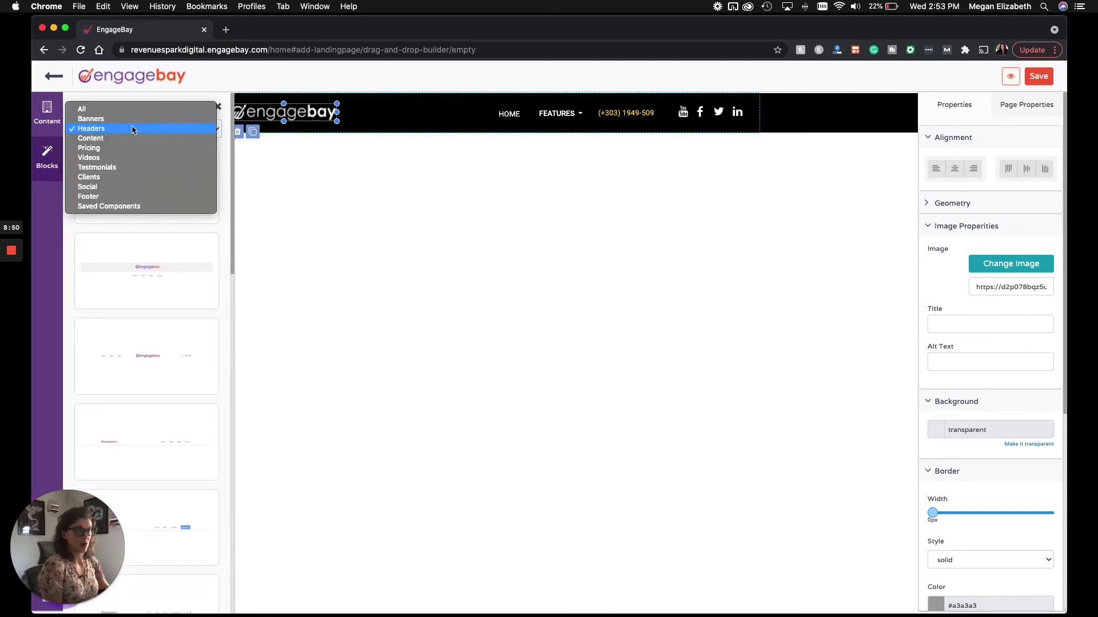
{"action": "left_click", "coordinate": [99, 159]}
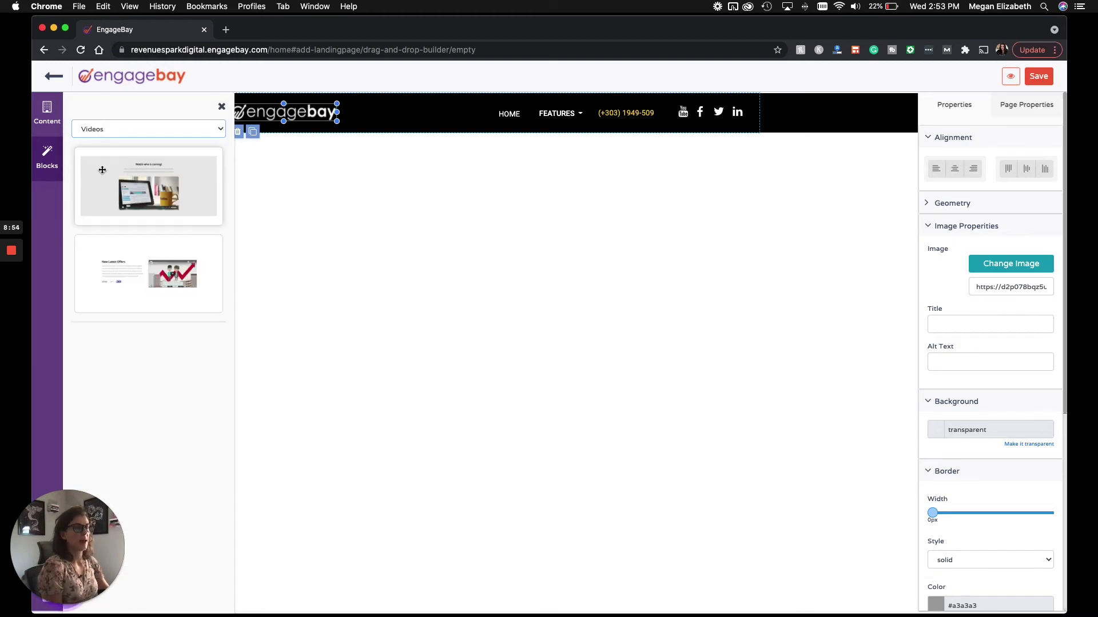
{"action": "left_click_drag", "start_coordinate": [106, 189], "coordinate": [482, 141]}
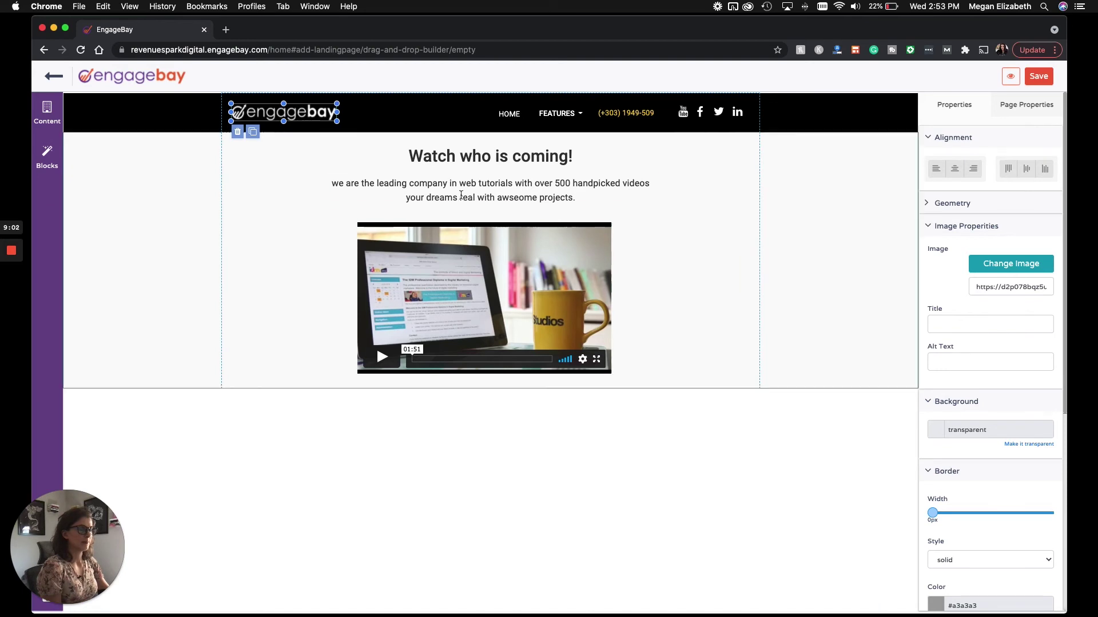
Replace the video section heading 'Watch who is coming!' with 'Praise for our app'.
{"action": "left_click", "coordinate": [592, 165]}
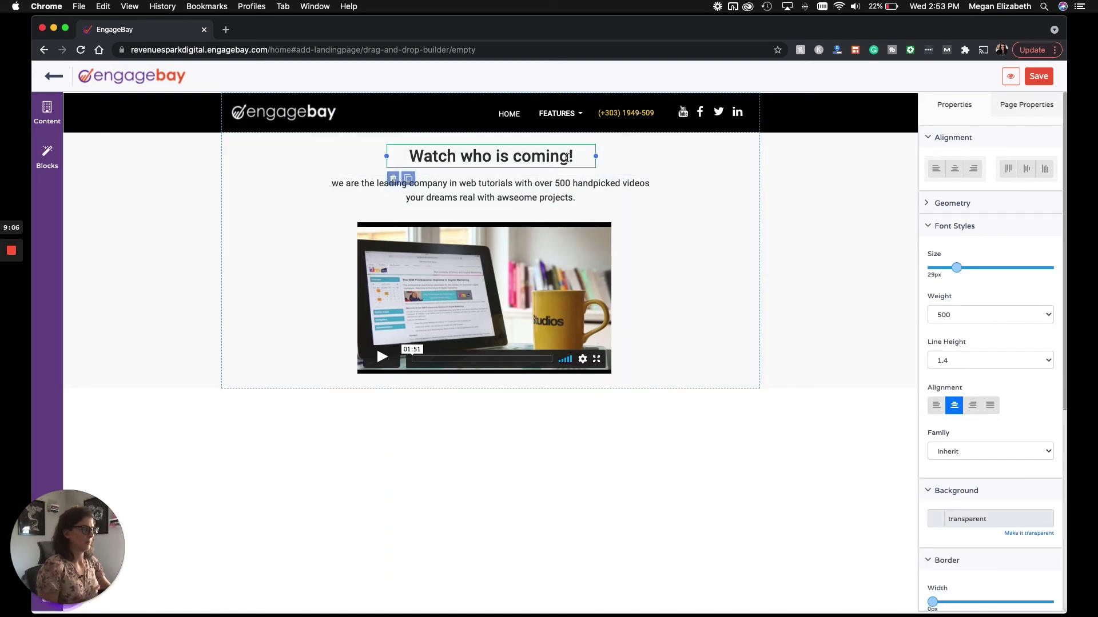
{"action": "left_click", "coordinate": [567, 158]}
{"action": "key", "text": "BackSpace"}
{"action": "key", "text": "BackSpace"}
{"action": "key", "text": "BackSpace"}
{"action": "key", "text": "BackSpace"}
{"action": "key", "text": "BackSpace"}
{"action": "key", "text": "BackSpace"}
{"action": "key", "text": "BackSpace"}
{"action": "key", "text": "BackSpace"}
{"action": "key", "text": "BackSpace"}
{"action": "key", "text": "BackSpace"}
{"action": "key", "text": "BackSpace"}
{"action": "key", "text": "BackSpace"}
{"action": "key", "text": "BackSpace"}
{"action": "key", "text": "BackSpace"}
{"action": "key", "text": "BackSpace"}
{"action": "key", "text": "BackSpace"}
{"action": "key", "text": "BackSpace"}
{"action": "key", "text": "BackSpace"}
{"action": "key", "text": "BackSpace"}
{"action": "key", "text": "BackSpace"}
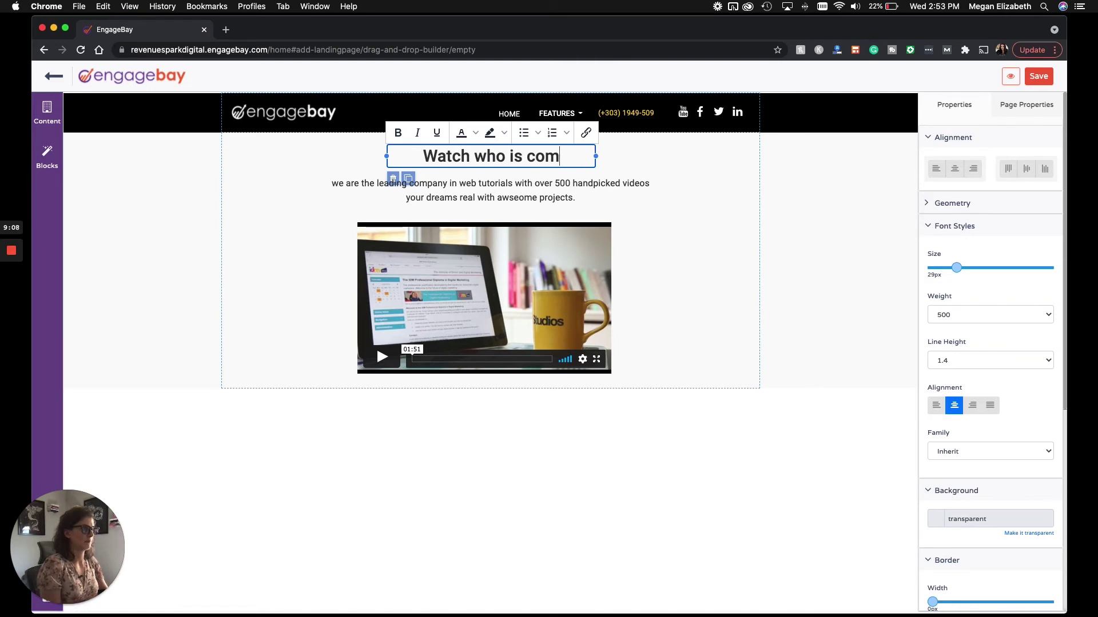
{"action": "type", "text": "Pr"}
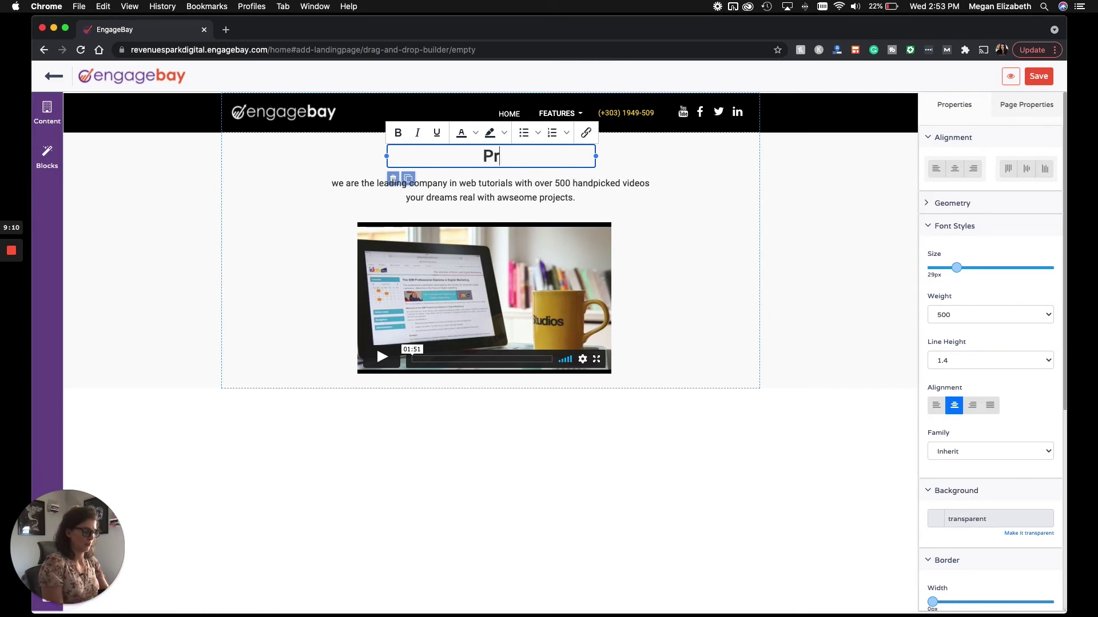
{"action": "type", "text": "aise for our app"}
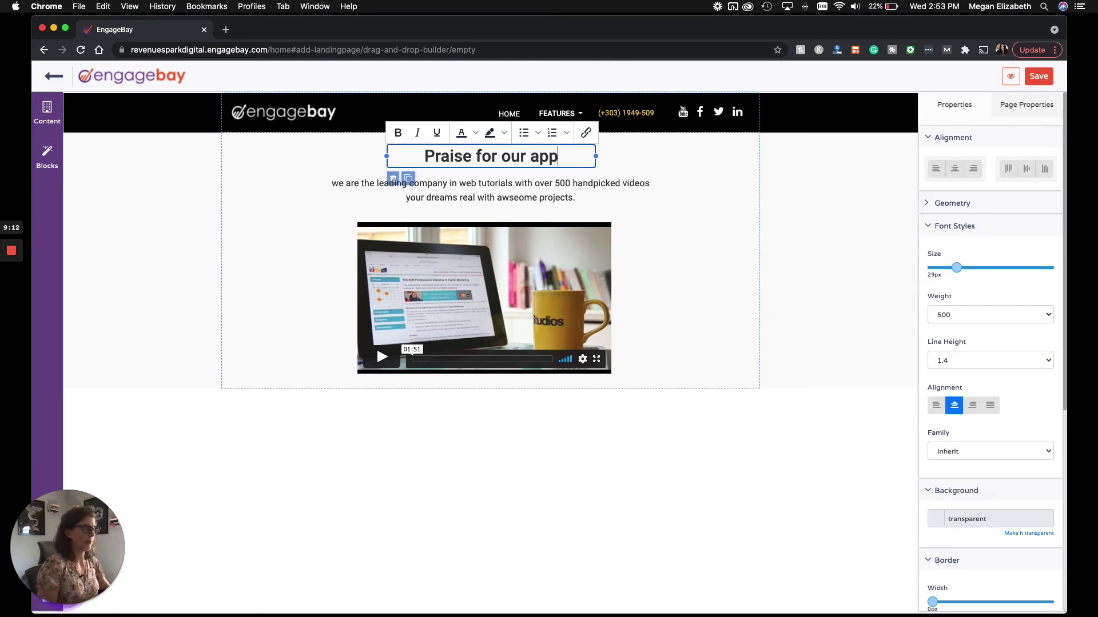
{"action": "left_click", "coordinate": [400, 188]}
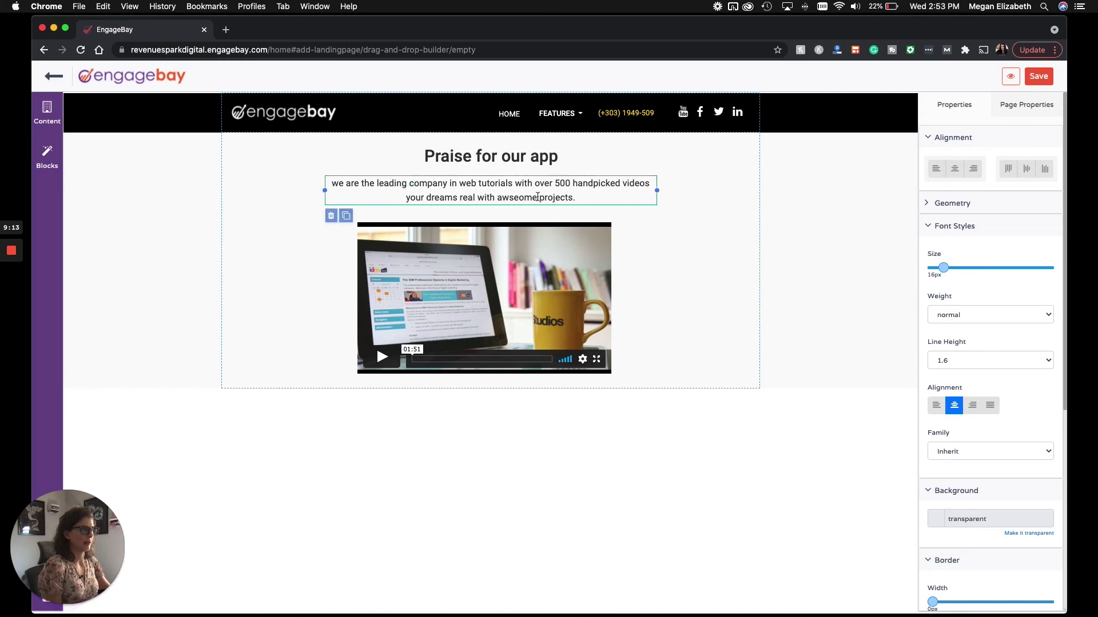
{"action": "left_click", "coordinate": [461, 293]}
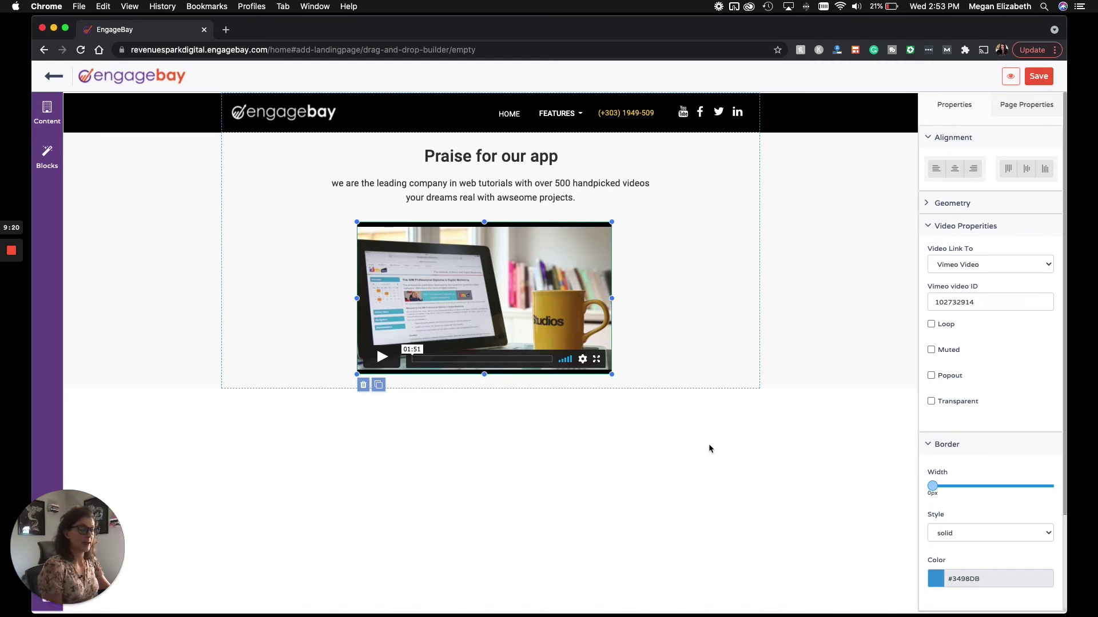
Add the first Social block's row of icons below the video section.
{"action": "left_click", "coordinate": [50, 160]}
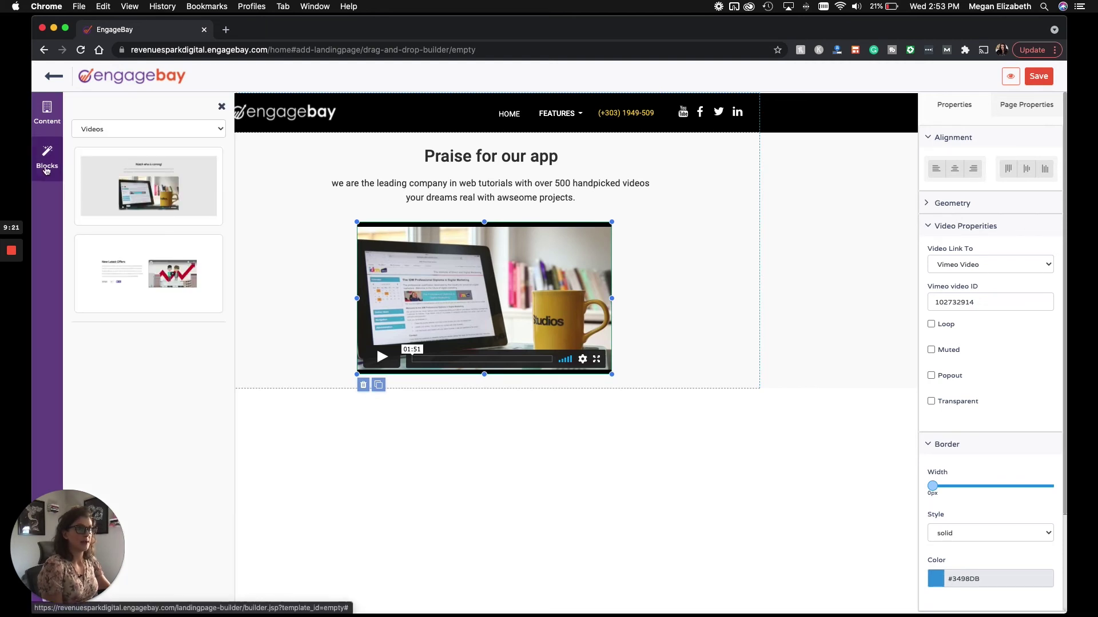
{"action": "left_click", "coordinate": [123, 131]}
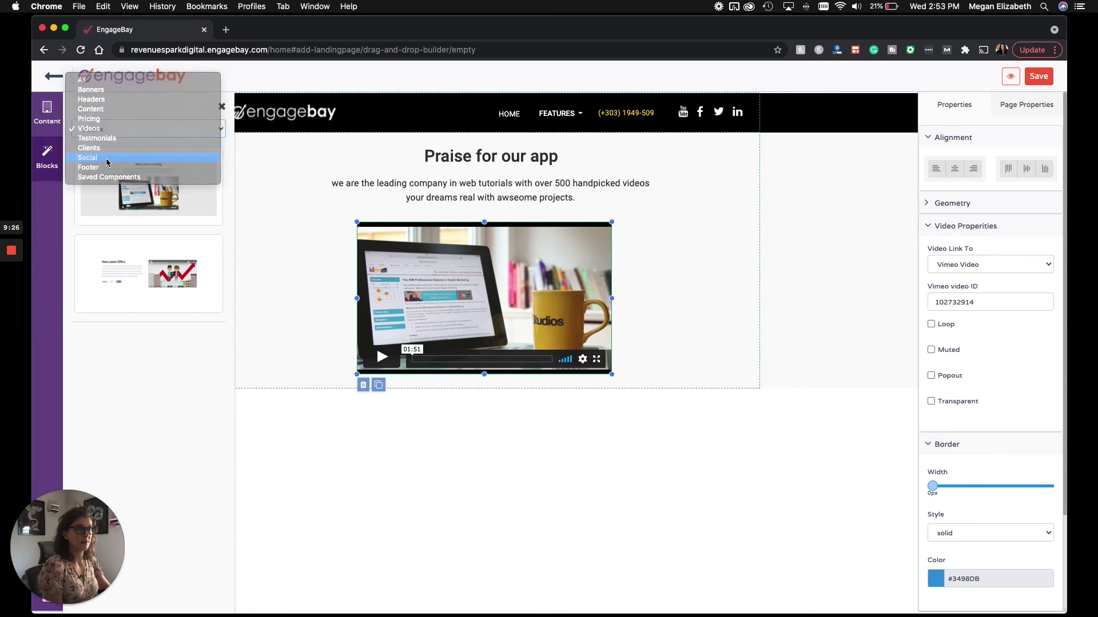
{"action": "left_click", "coordinate": [106, 160]}
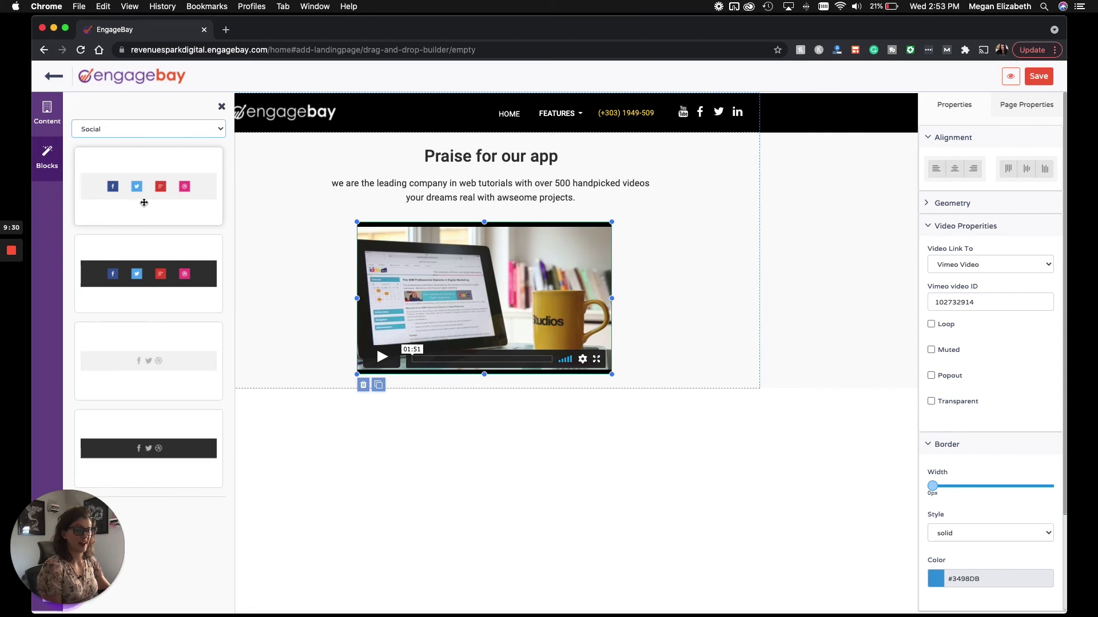
{"action": "left_click_drag", "start_coordinate": [142, 196], "coordinate": [438, 382]}
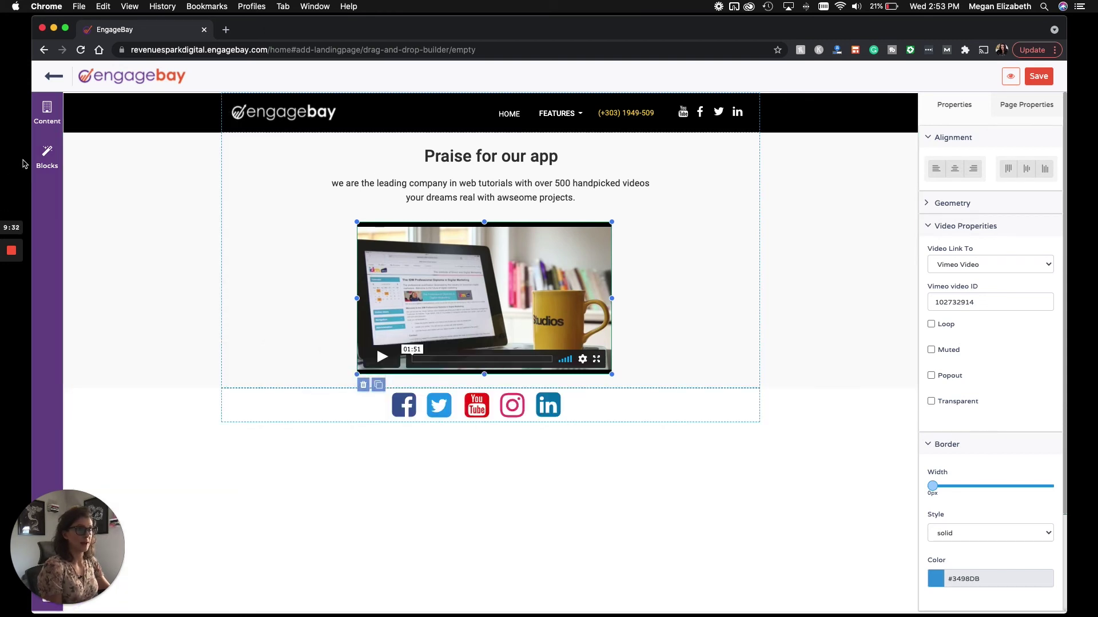
Place the first Pricing block, a three-tier $9.99/$19.99/$29.99 table, below the video section.
{"action": "left_click", "coordinate": [46, 156]}
{"action": "left_click", "coordinate": [116, 129]}
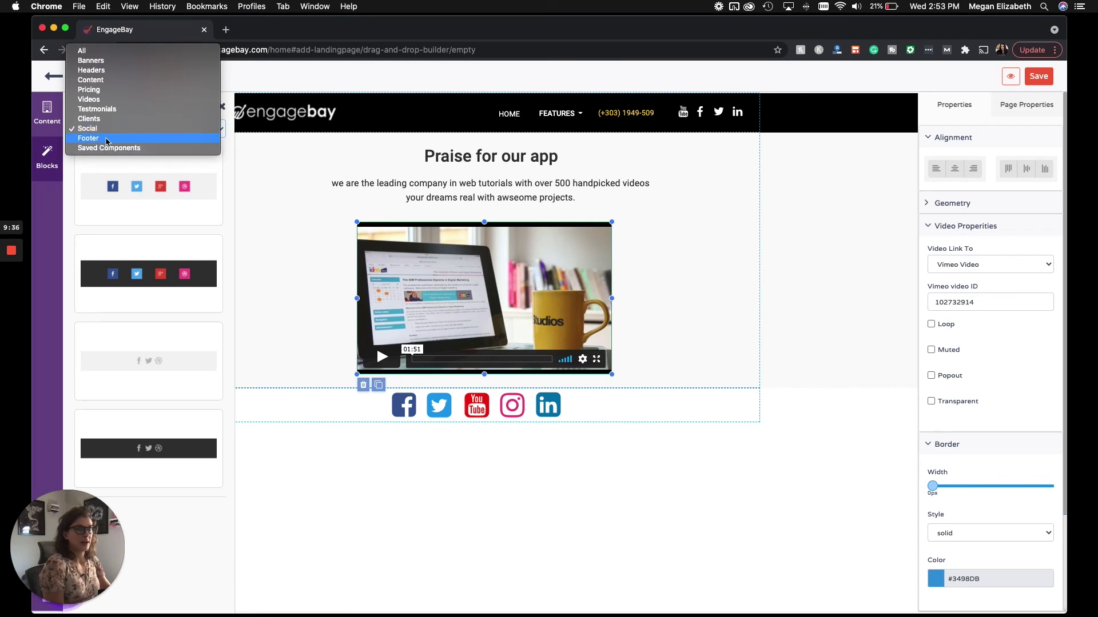
{"action": "left_click", "coordinate": [97, 109]}
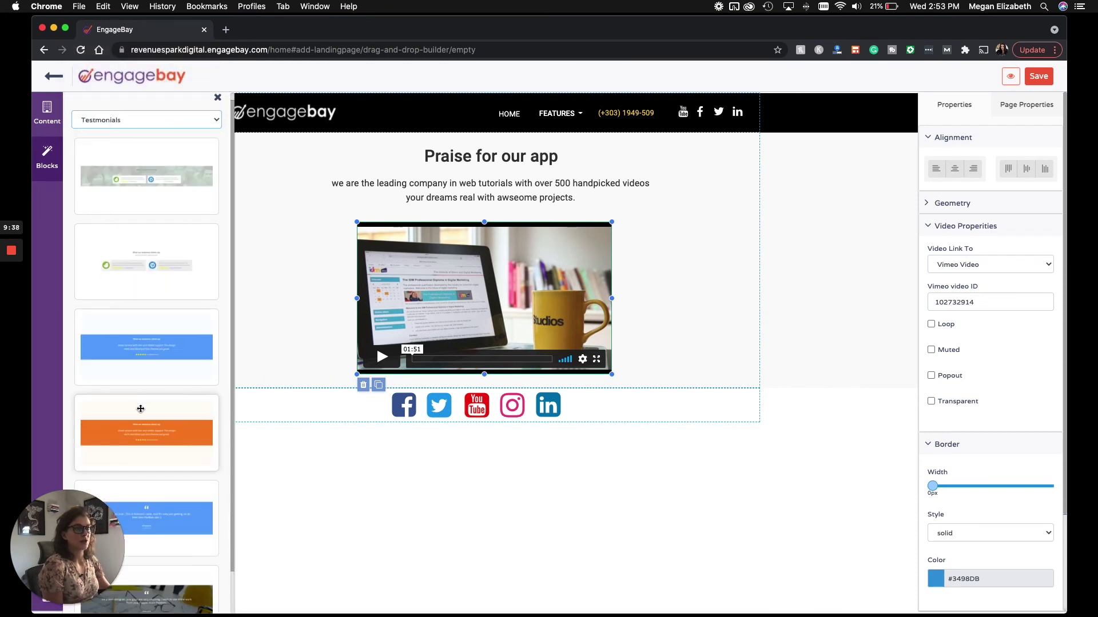
{"action": "scroll", "coordinate": [145, 396], "scroll_direction": "down", "scroll_amount": 2}
{"action": "scroll", "coordinate": [157, 400], "scroll_direction": "up", "scroll_amount": 2}
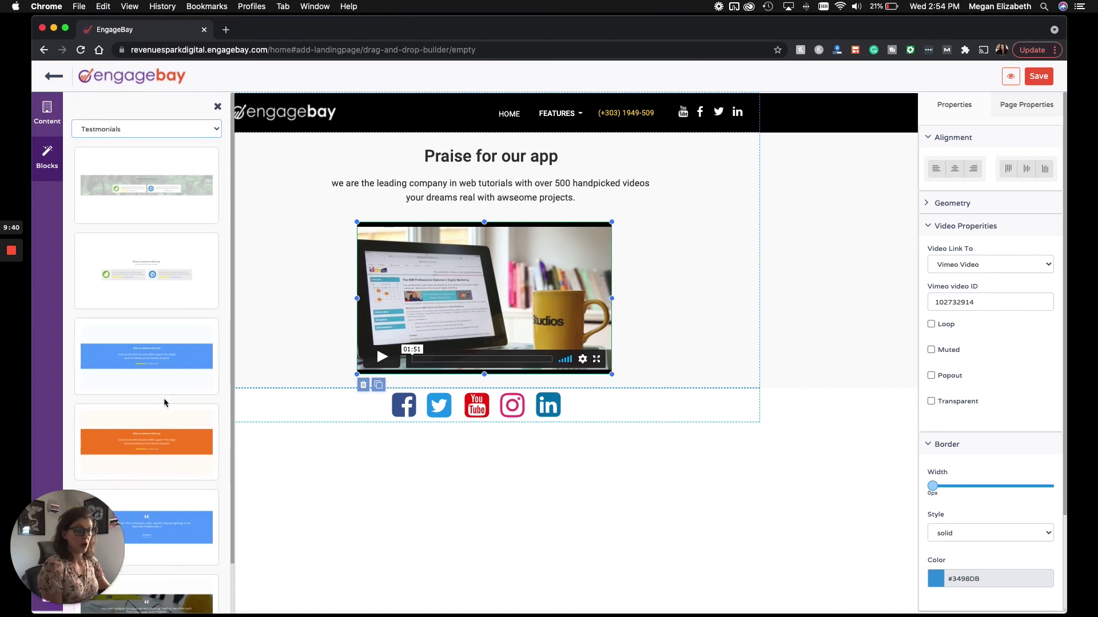
{"action": "left_click", "coordinate": [195, 138]}
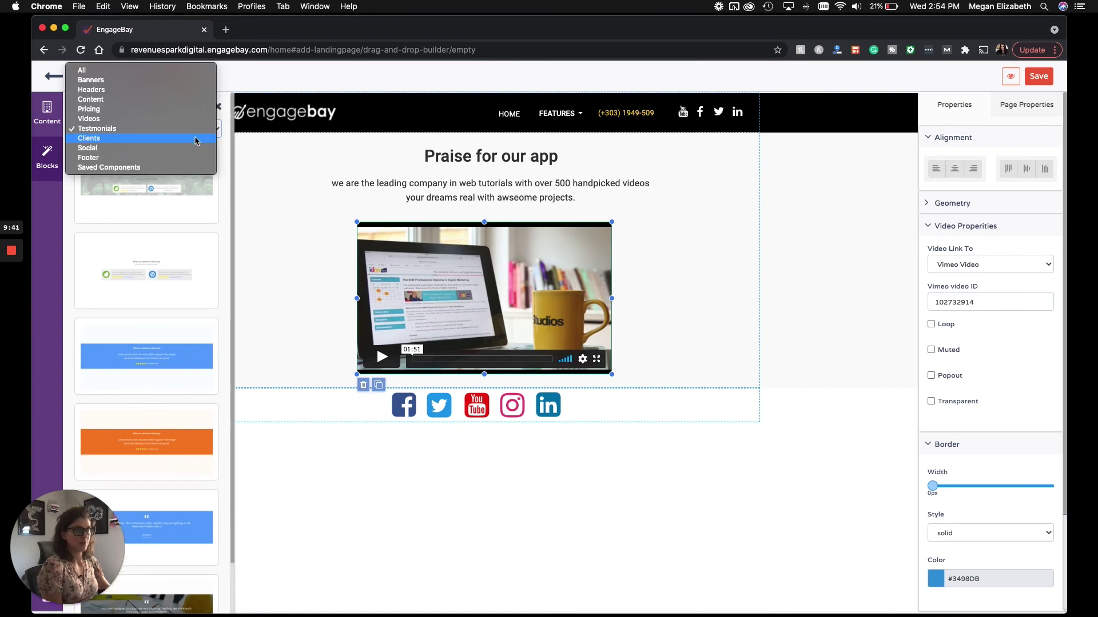
{"action": "left_click", "coordinate": [102, 112]}
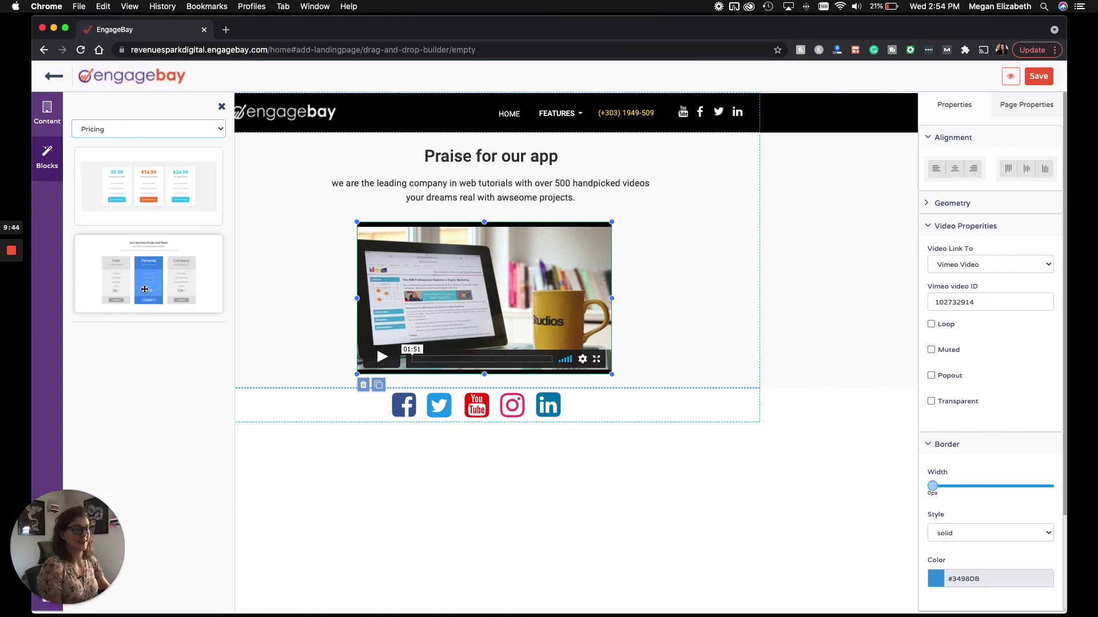
{"action": "left_click_drag", "start_coordinate": [142, 187], "coordinate": [456, 390]}
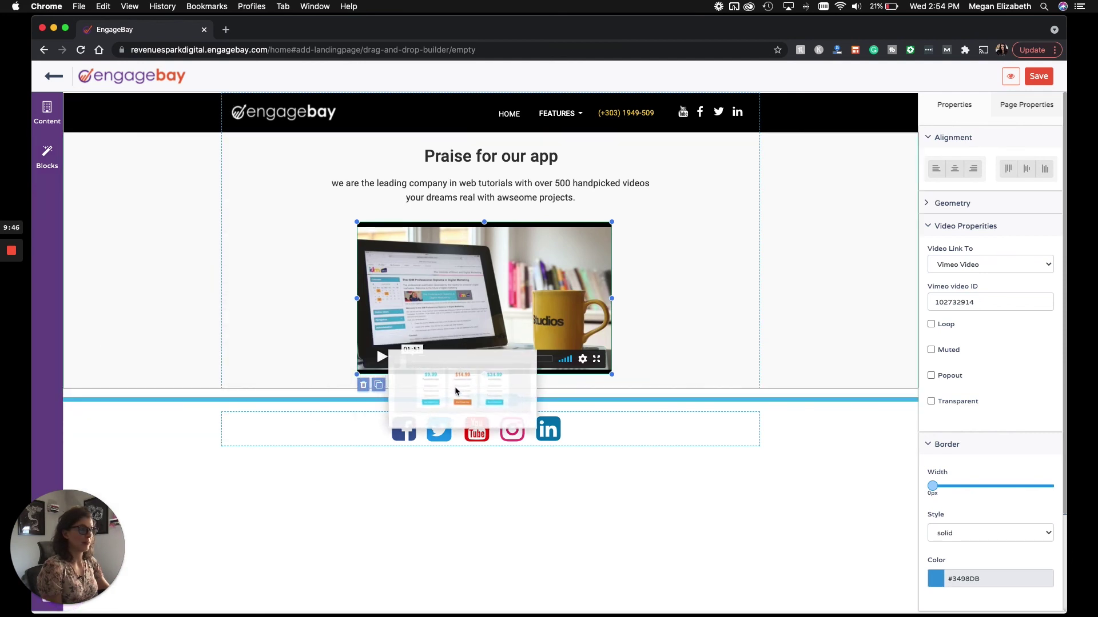
{"action": "left_click_drag", "start_coordinate": [455, 387], "coordinate": [455, 389]}
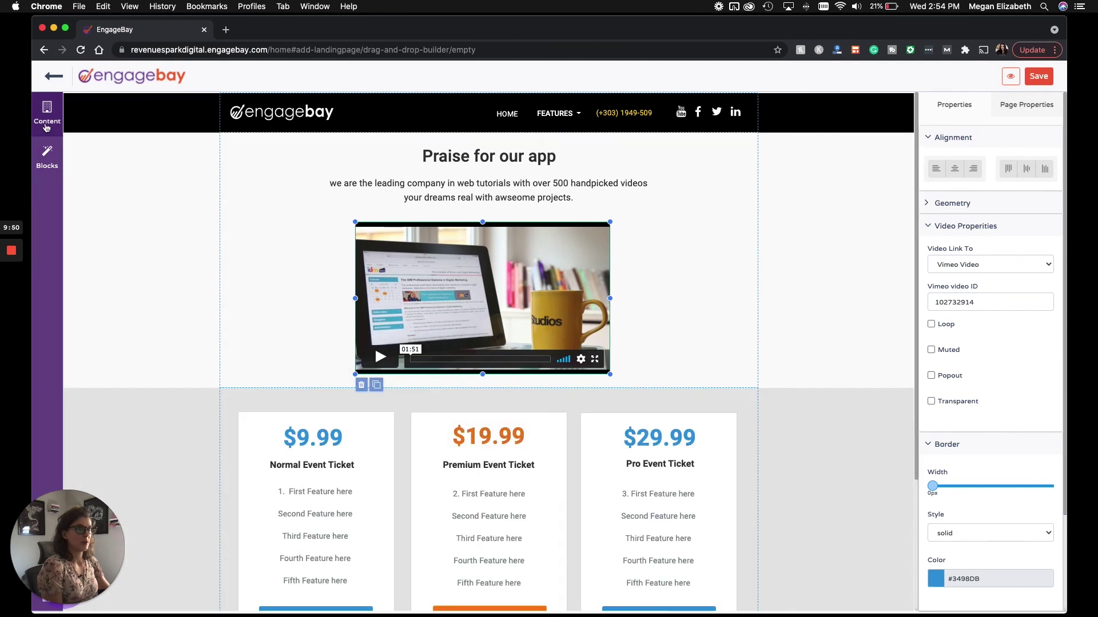
{"action": "left_click", "coordinate": [46, 123]}
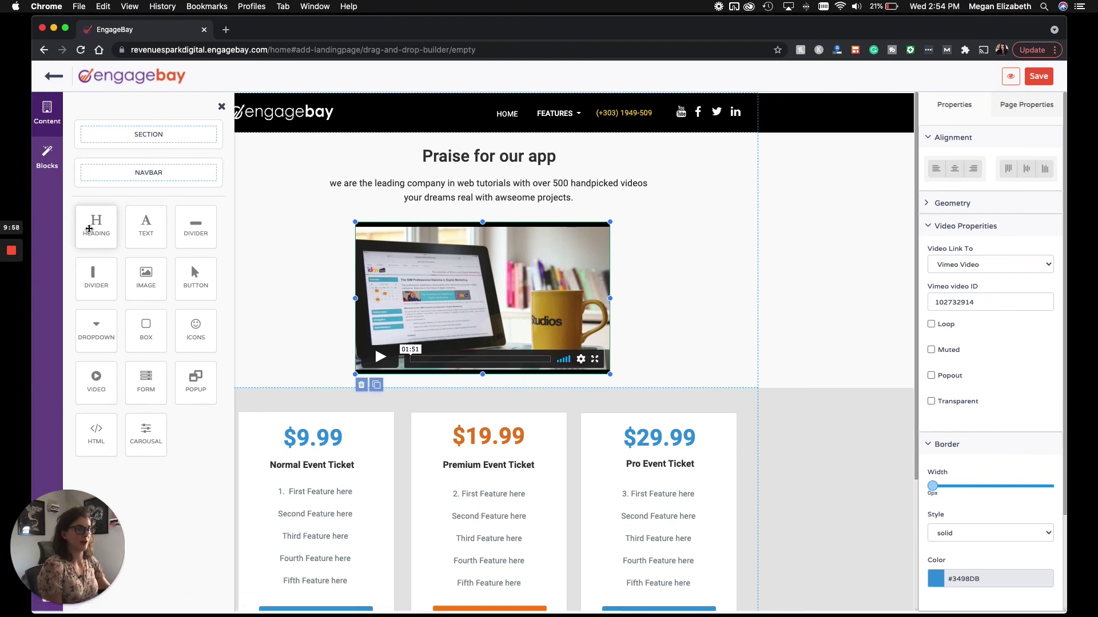
Drop a placeholder heading, a text element beside the video, and a smiley icon left of it.
{"action": "left_click_drag", "start_coordinate": [90, 228], "coordinate": [384, 184]}
{"action": "left_click", "coordinate": [500, 187]}
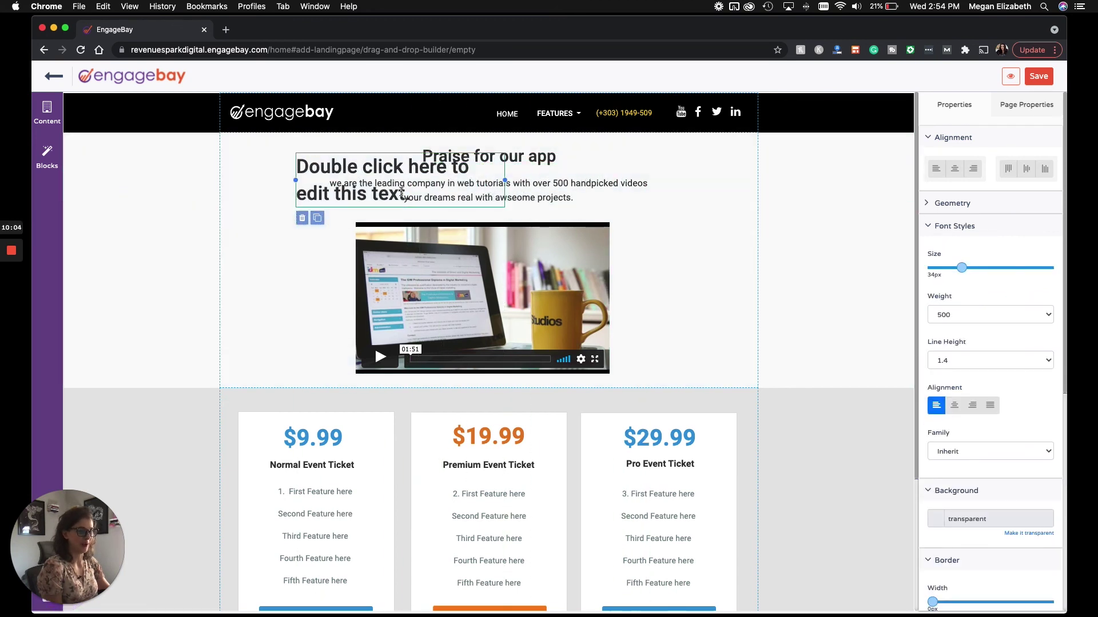
{"action": "left_click", "coordinate": [43, 121]}
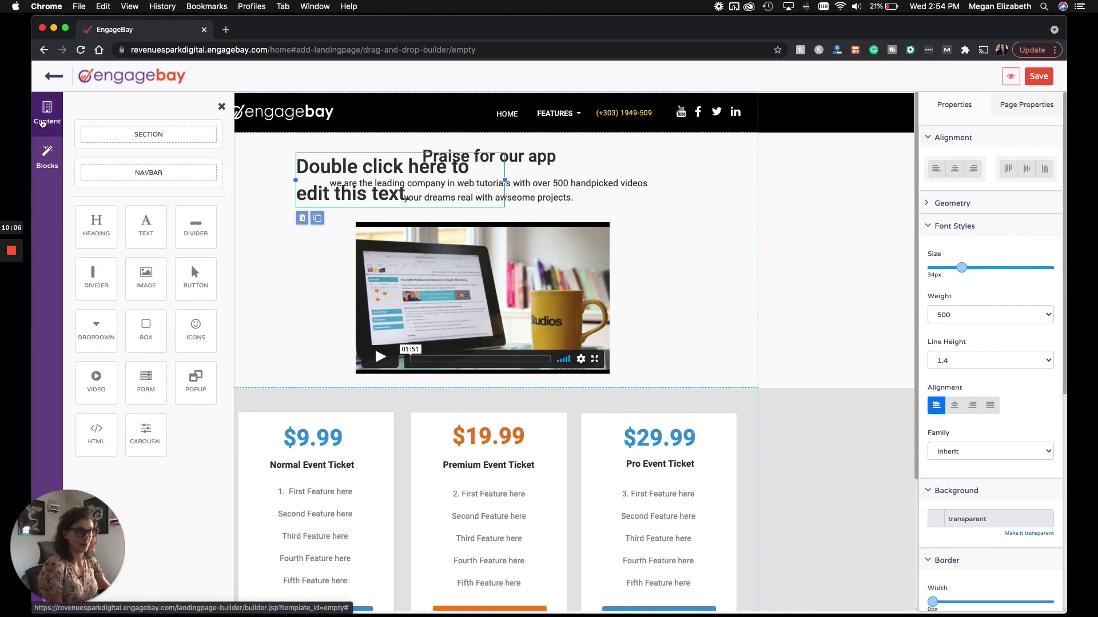
{"action": "left_click_drag", "start_coordinate": [147, 227], "coordinate": [678, 304]}
{"action": "left_click", "coordinate": [47, 114]}
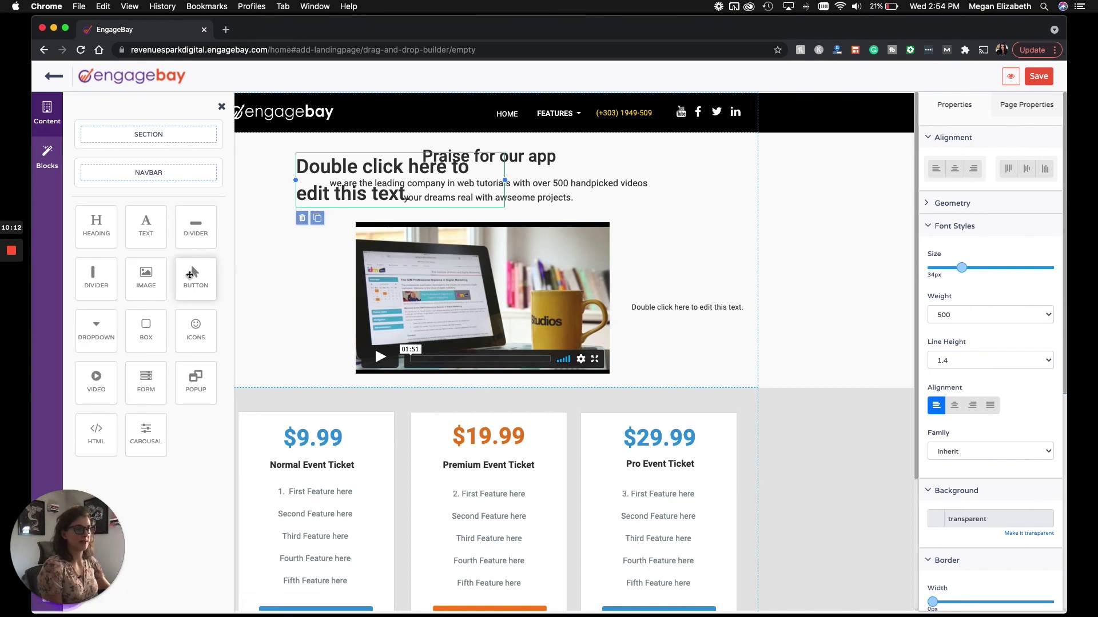
{"action": "left_click_drag", "start_coordinate": [196, 327], "coordinate": [309, 313]}
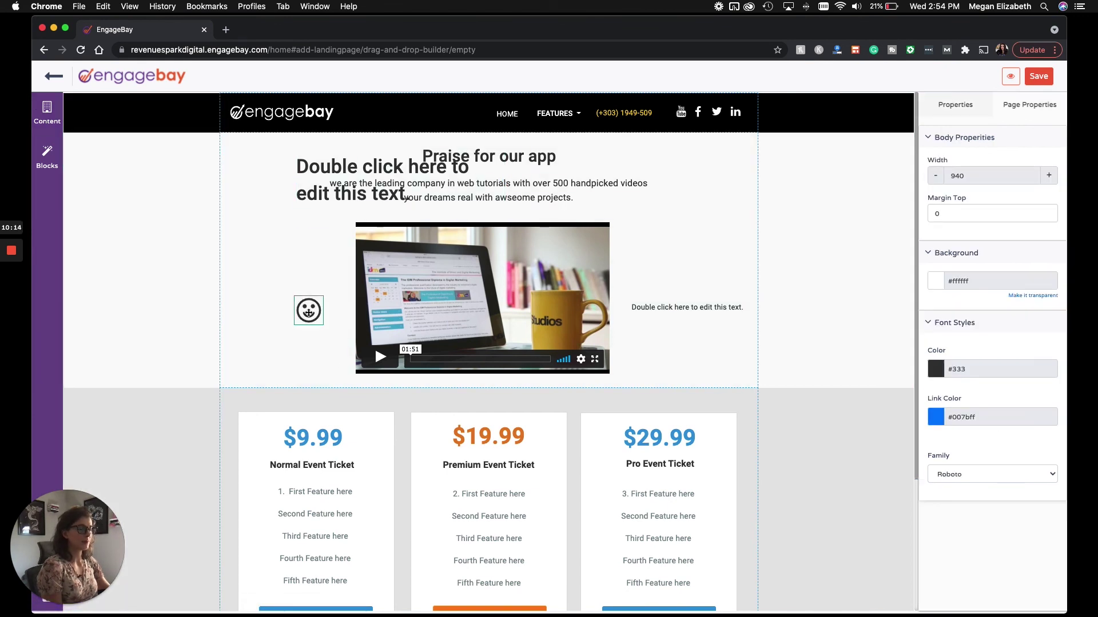
{"action": "left_click", "coordinate": [309, 311]}
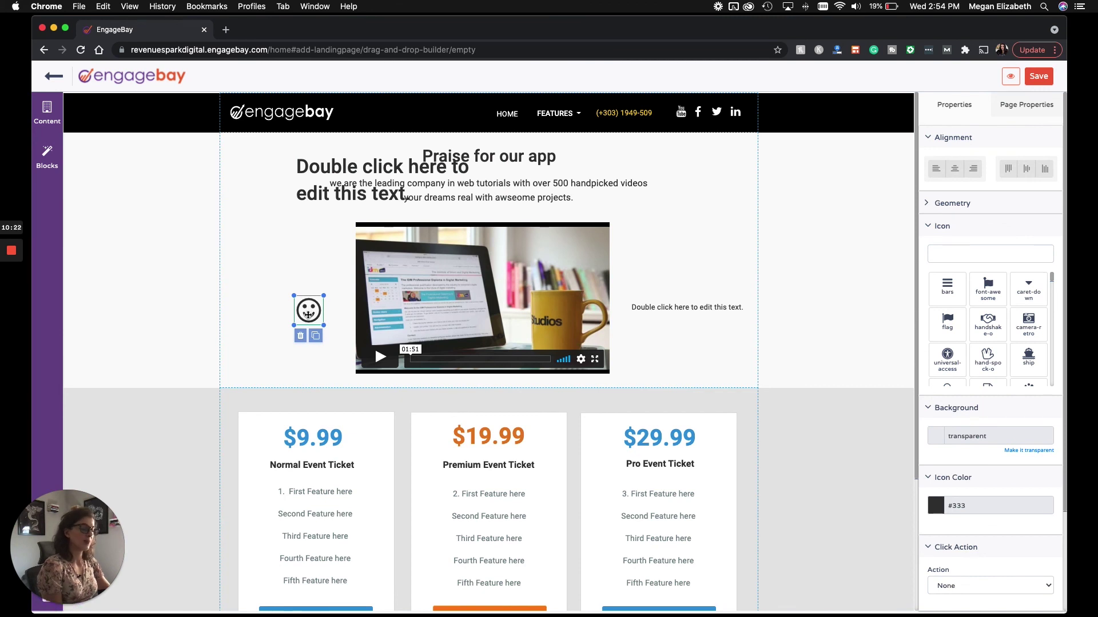